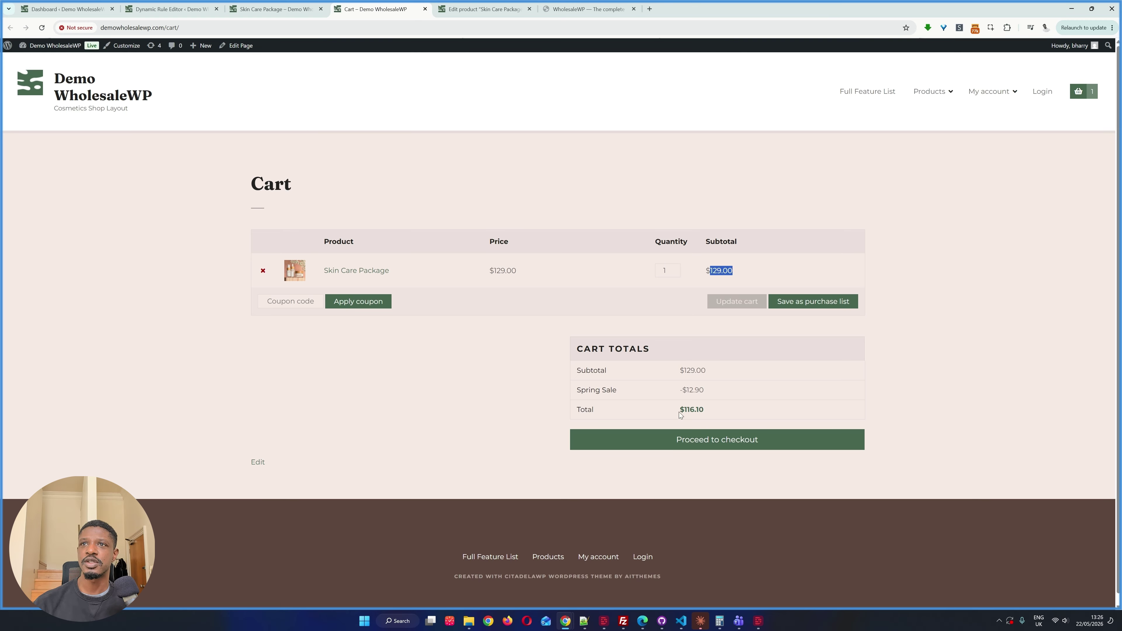
# Check the Spring Sale discount in the cart totals, then switch to the dynamic rule editor.
pyautogui.doubleClick(687, 388)
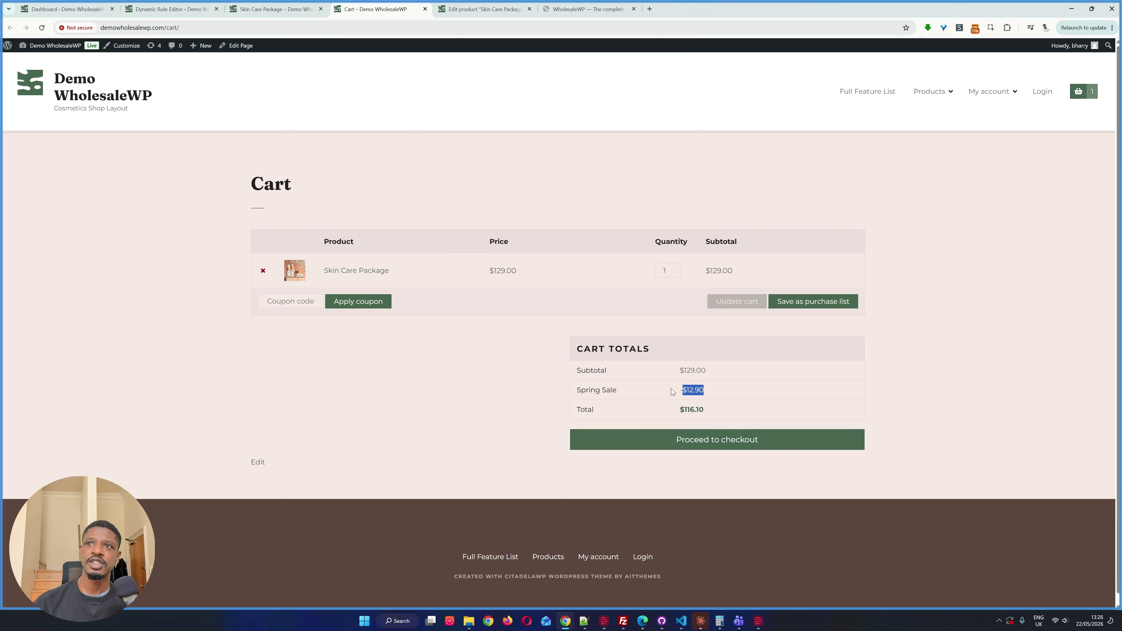
pyautogui.moveTo(616, 391); pyautogui.dragTo(576, 390)
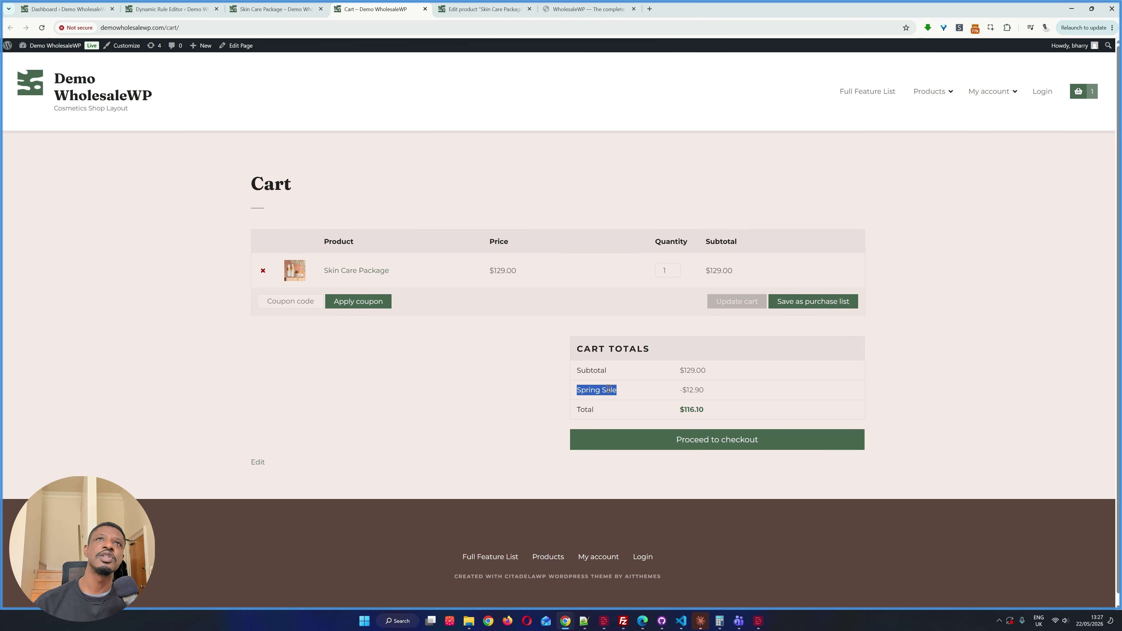
pyautogui.hotkey('ctrl', '2')
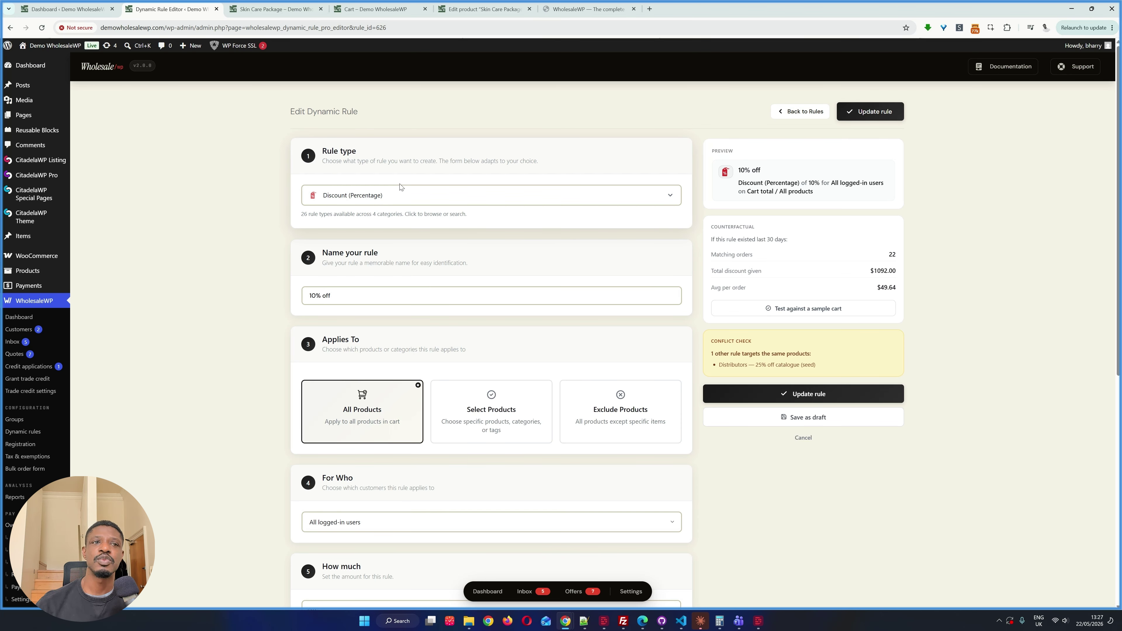
# Review the 10% off rule's available rule types, product scope and customer group choices without changing them.
pyautogui.click(438, 195)
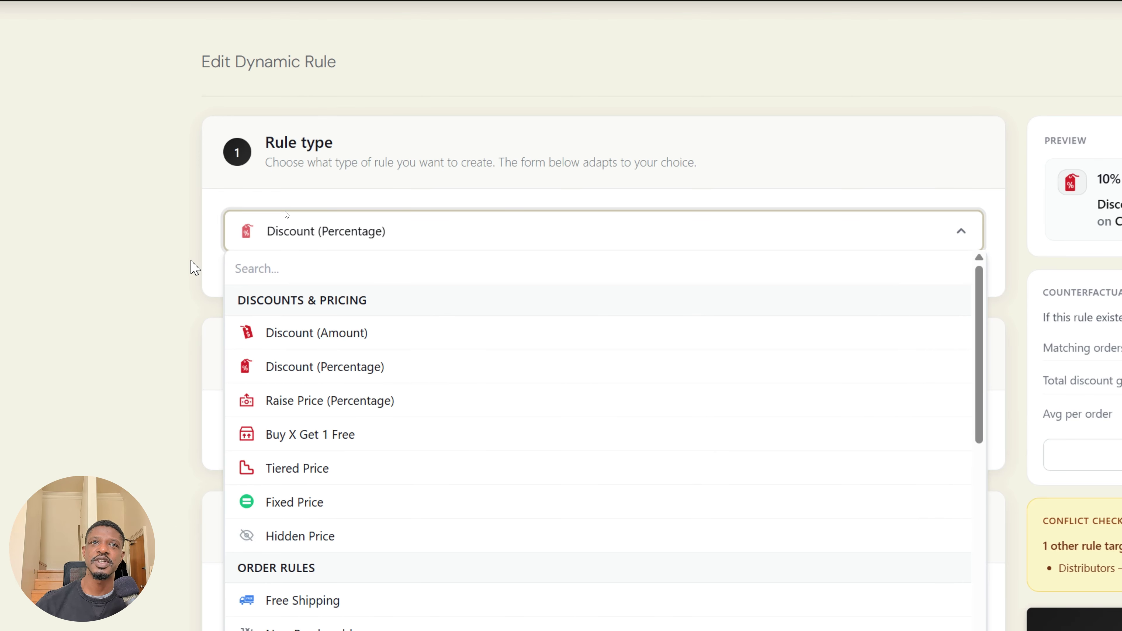
pyautogui.click(190, 266)
pyautogui.scroll(-6, 459, 464)
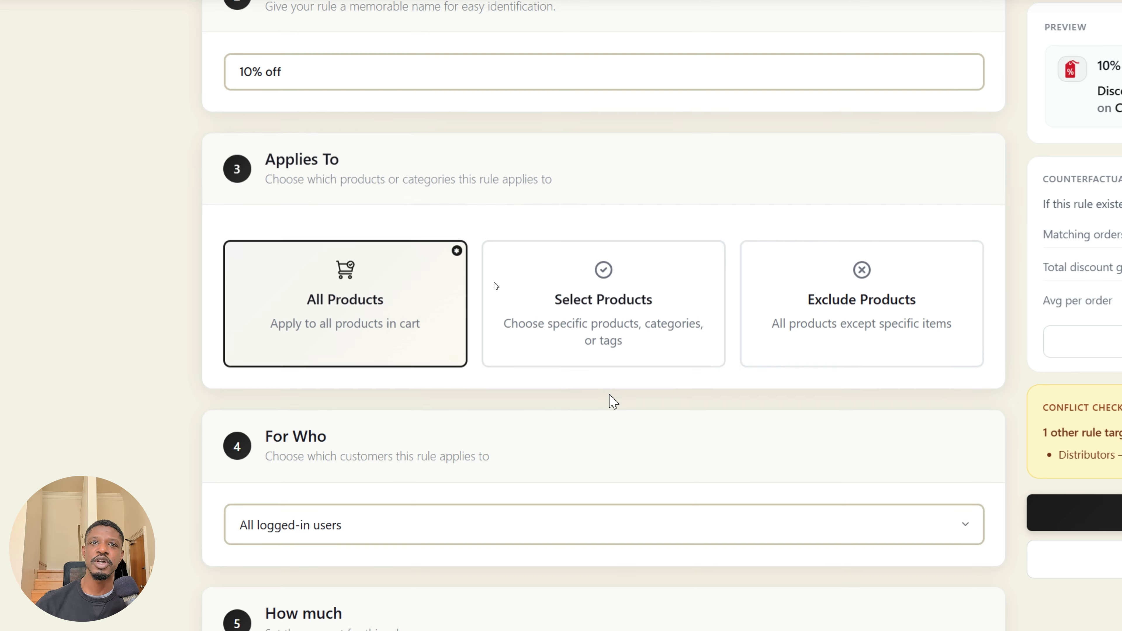
pyautogui.scroll(-4, 609, 401)
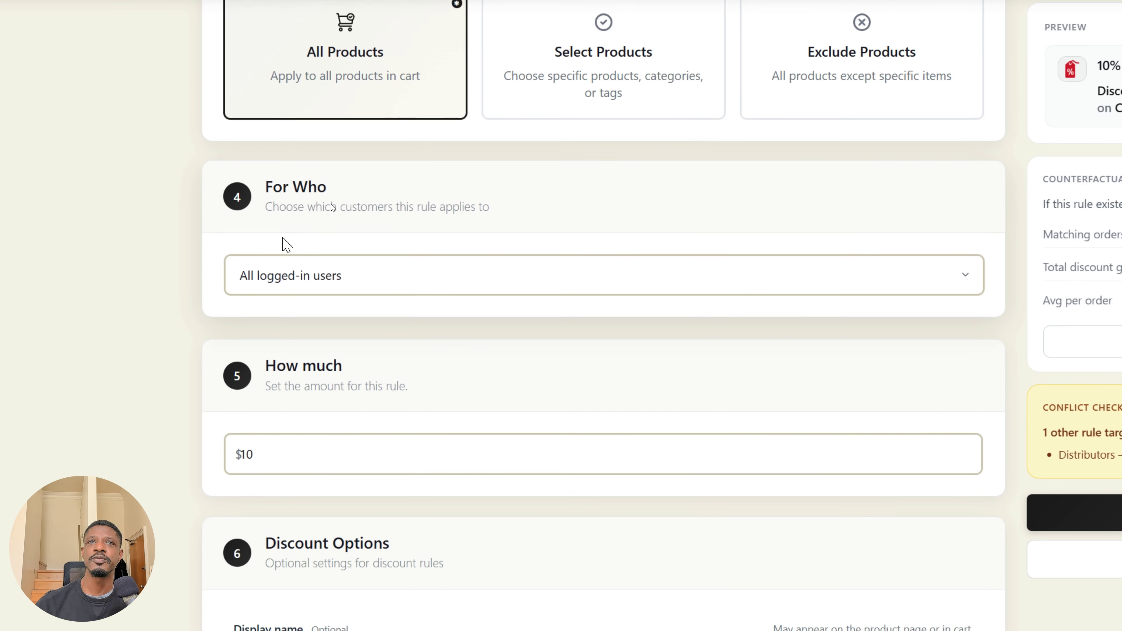
pyautogui.click(305, 289)
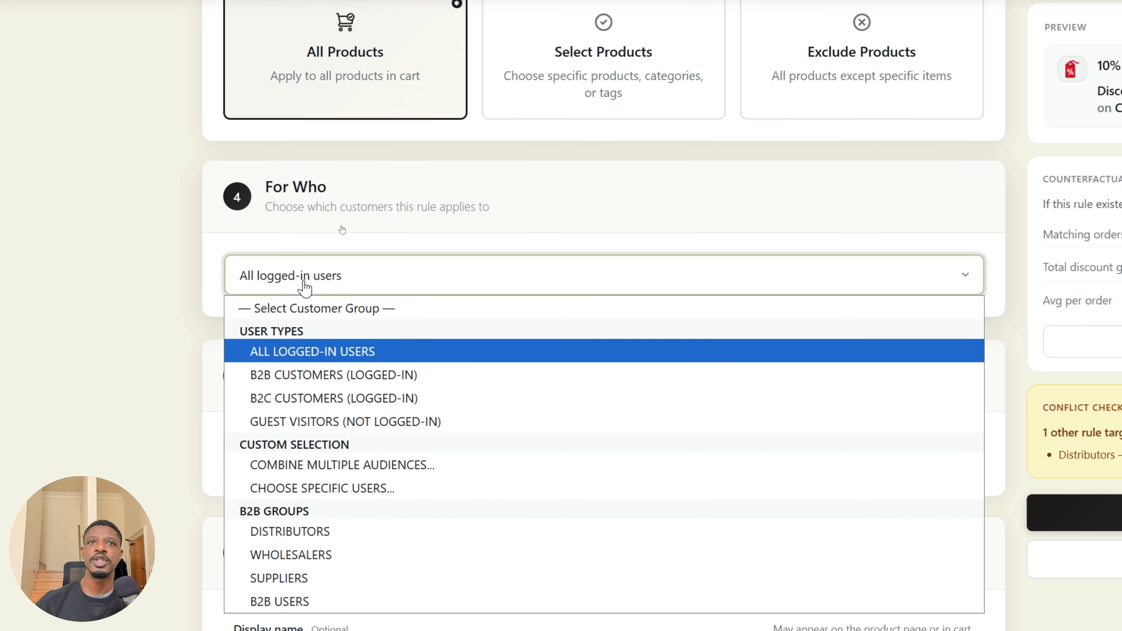
pyautogui.click(301, 283)
# Review the rule's discount amount, Spring Sale display name, sale price option and cart total condition.
pyautogui.scroll(-3, 358, 305)
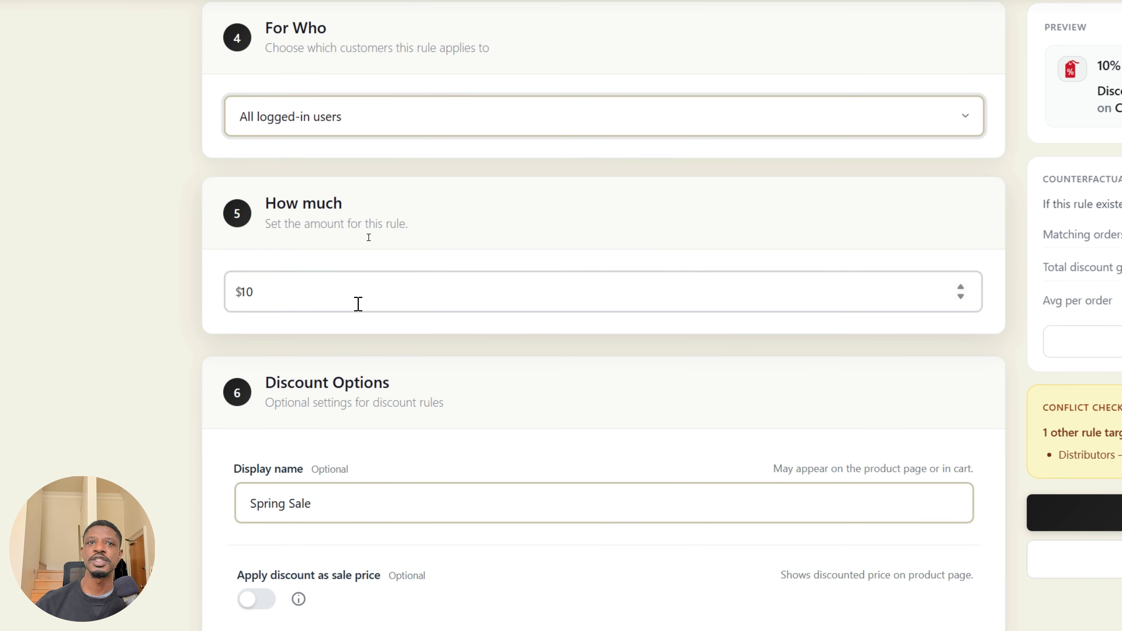
pyautogui.scroll(-1, 407, 378)
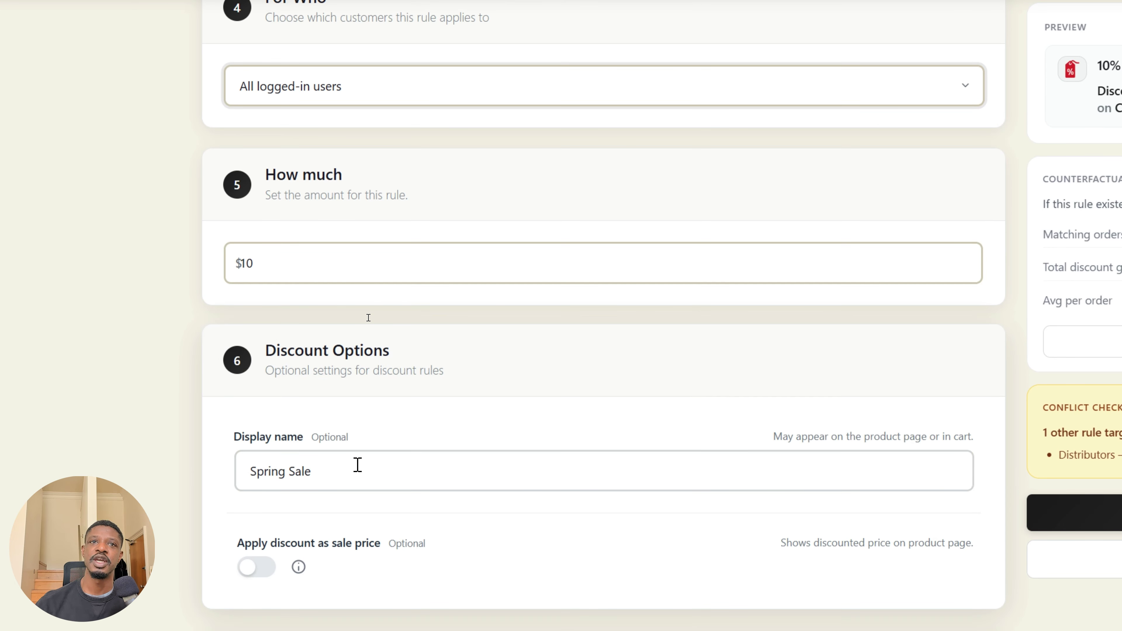
pyautogui.moveTo(358, 465); pyautogui.dragTo(200, 468)
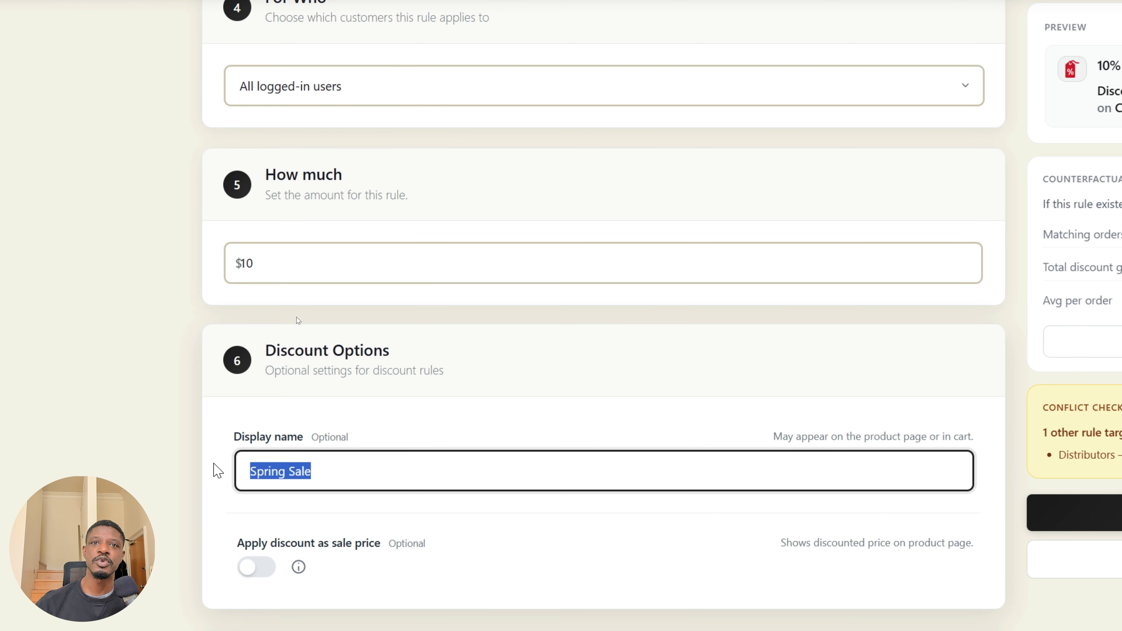
pyautogui.scroll(-1, 838, 557)
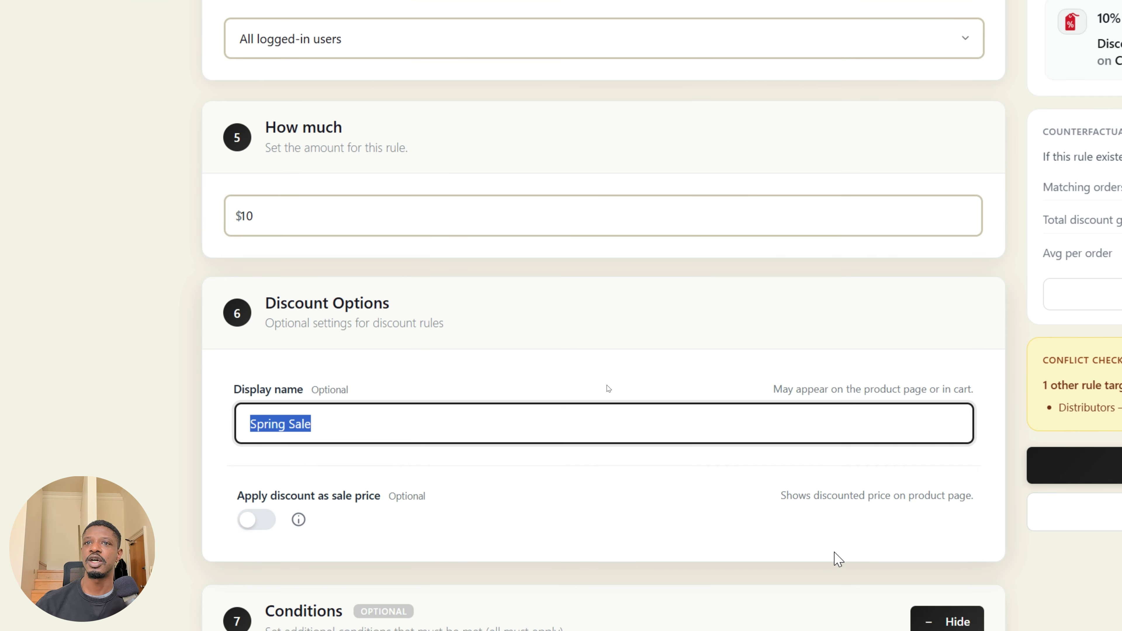
pyautogui.scroll(-3, 276, 548)
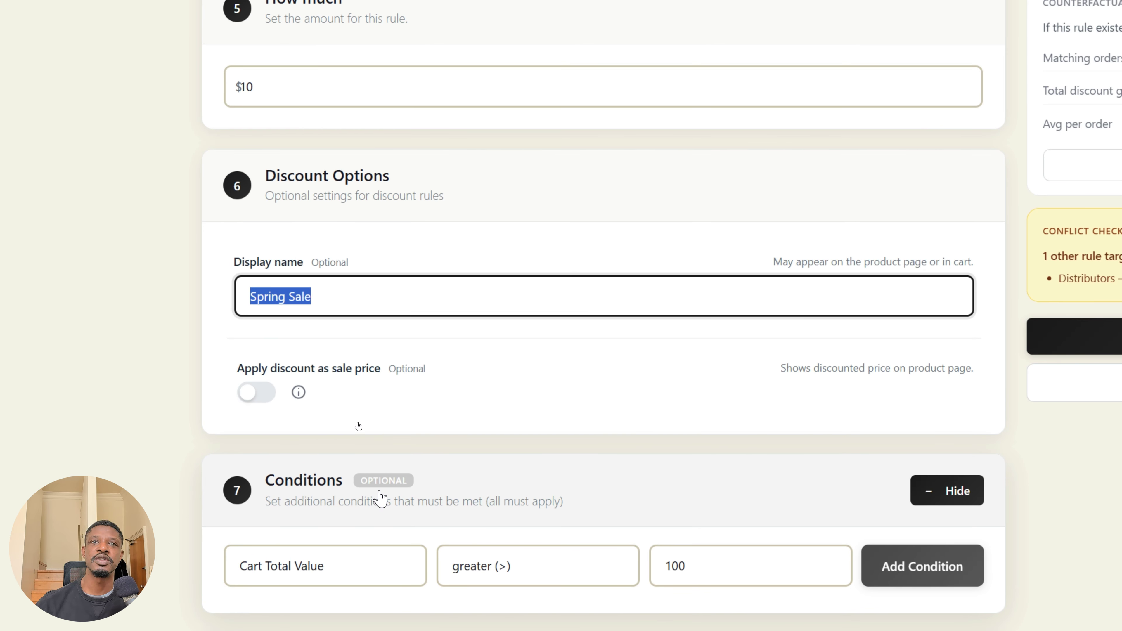
pyautogui.scroll(-1, 325, 555)
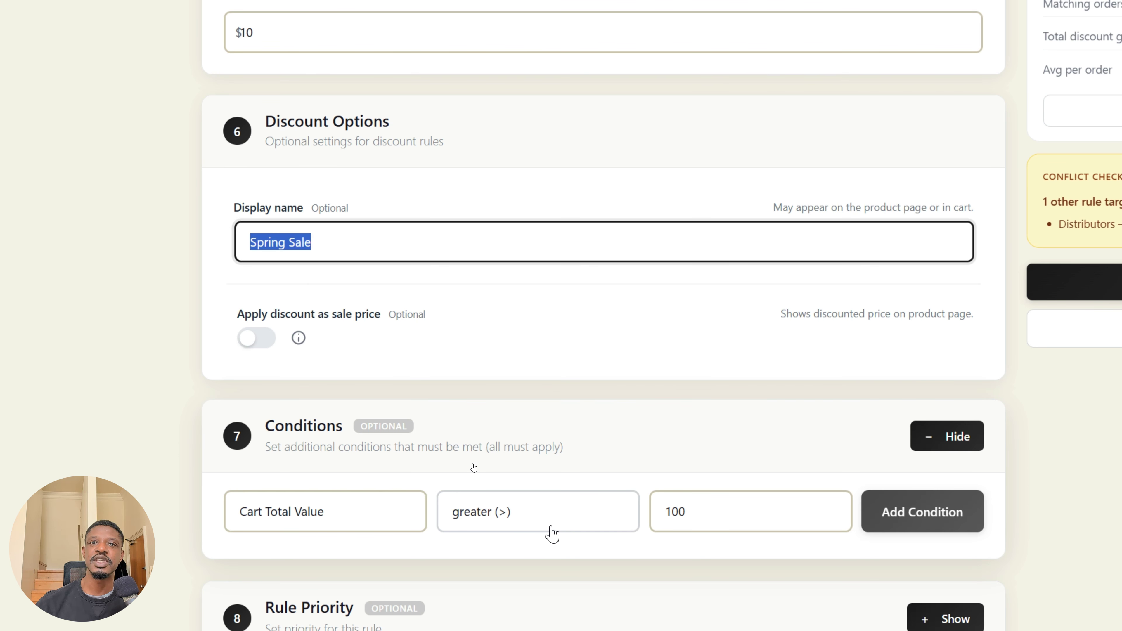
pyautogui.scroll(2, 738, 529)
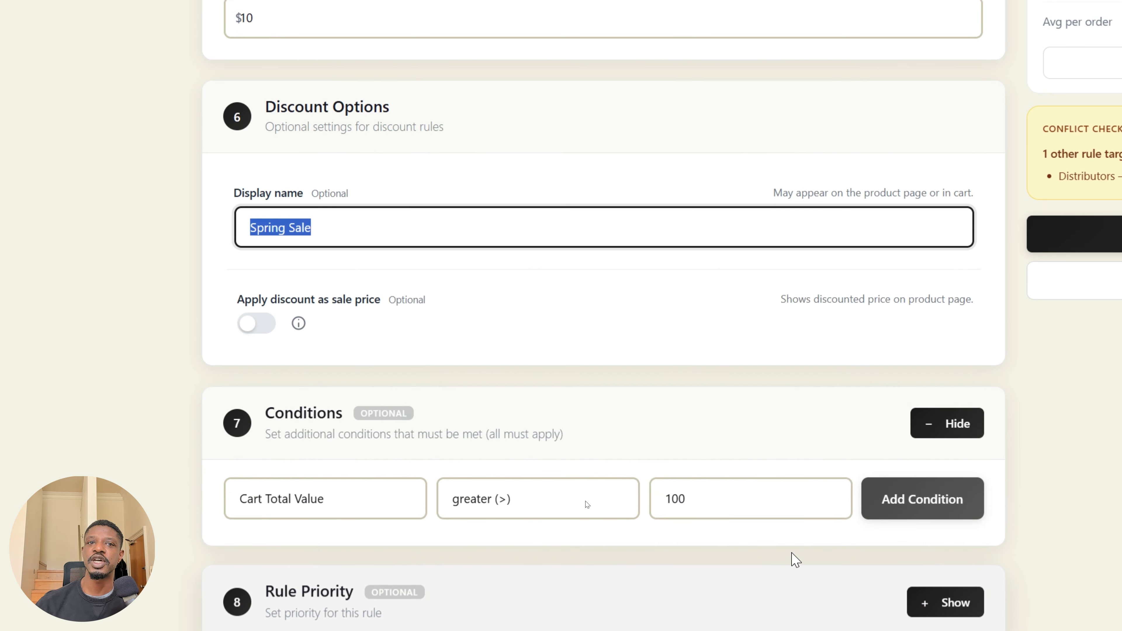
# Examine the rule's preview, its counterfactual figures for the last 30 days and the conflict check.
pyautogui.scroll(4, 902, 533)
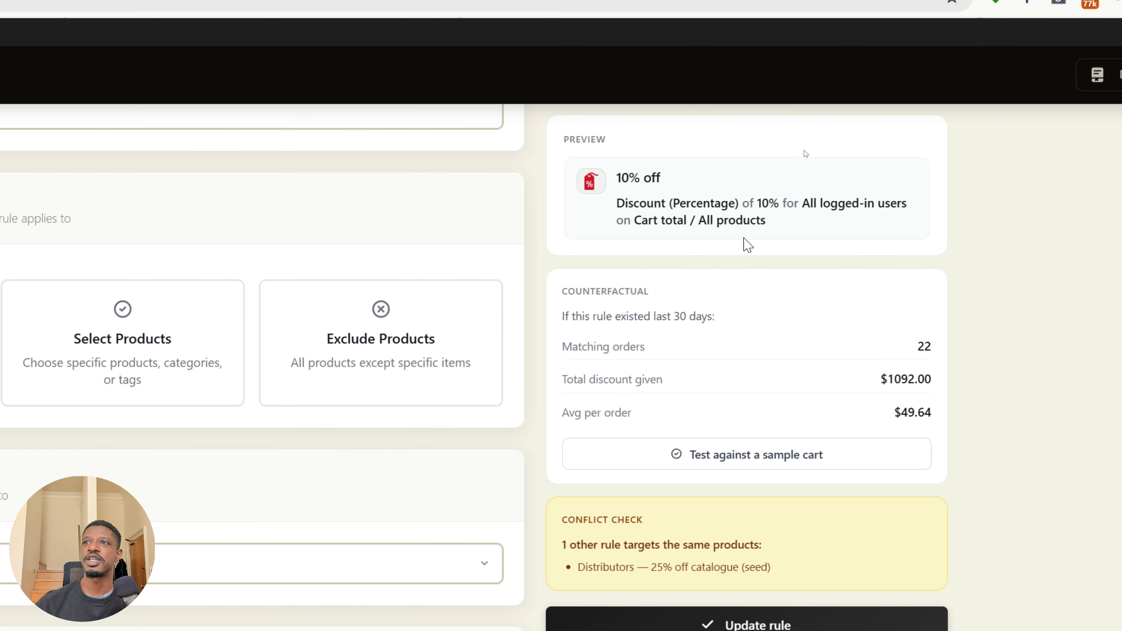
pyautogui.scroll(-4, 797, 361)
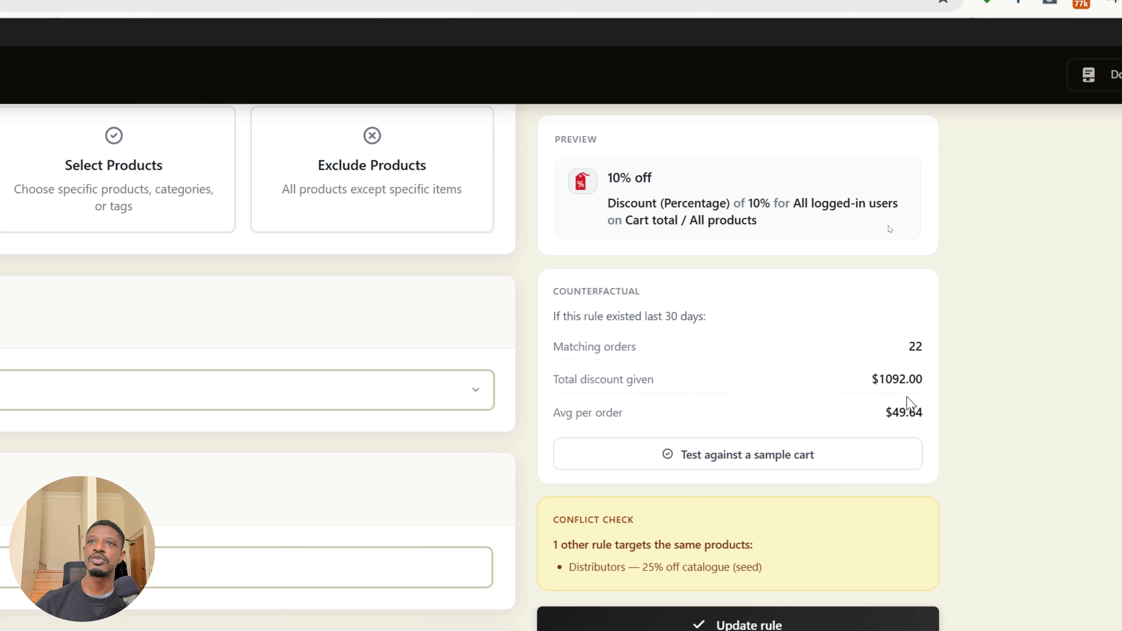
pyautogui.moveTo(927, 354); pyautogui.dragTo(887, 346)
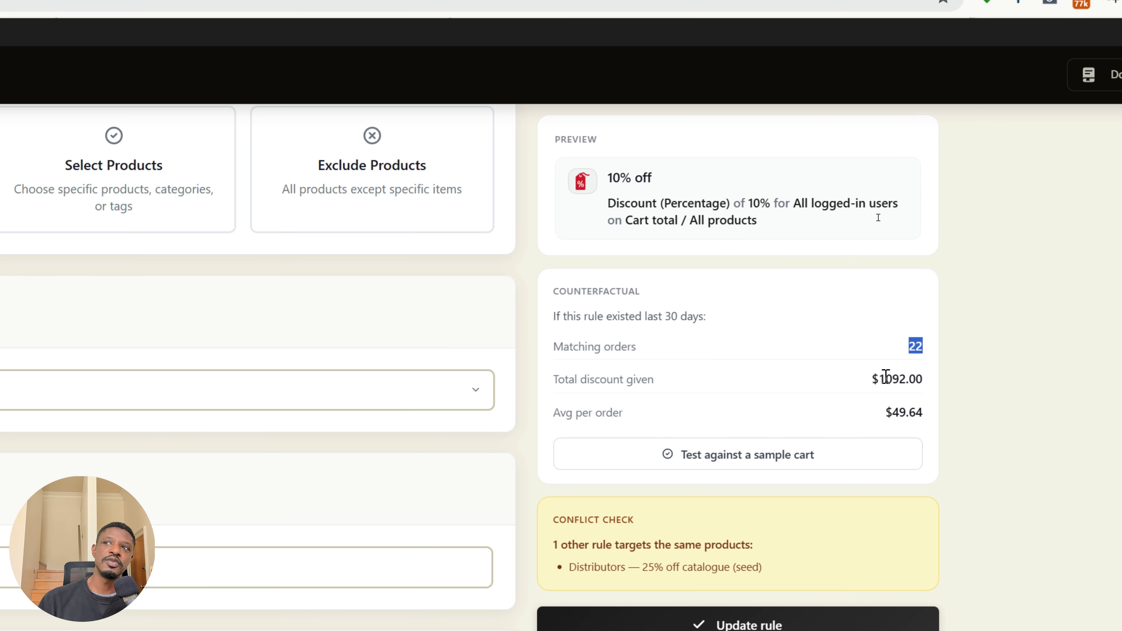
pyautogui.scroll(-1, 912, 407)
pyautogui.scroll(2, 913, 408)
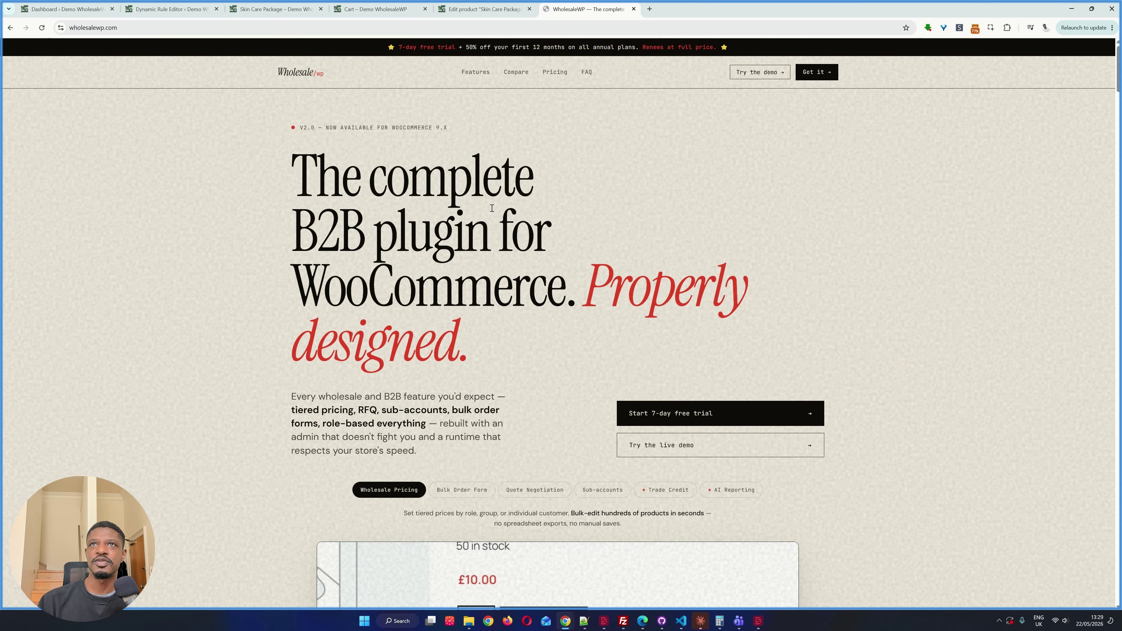
# Go to the WordPress dashboard and open the WholesaleWP dynamic rules list.
pyautogui.hotkey('ctrl', '1')
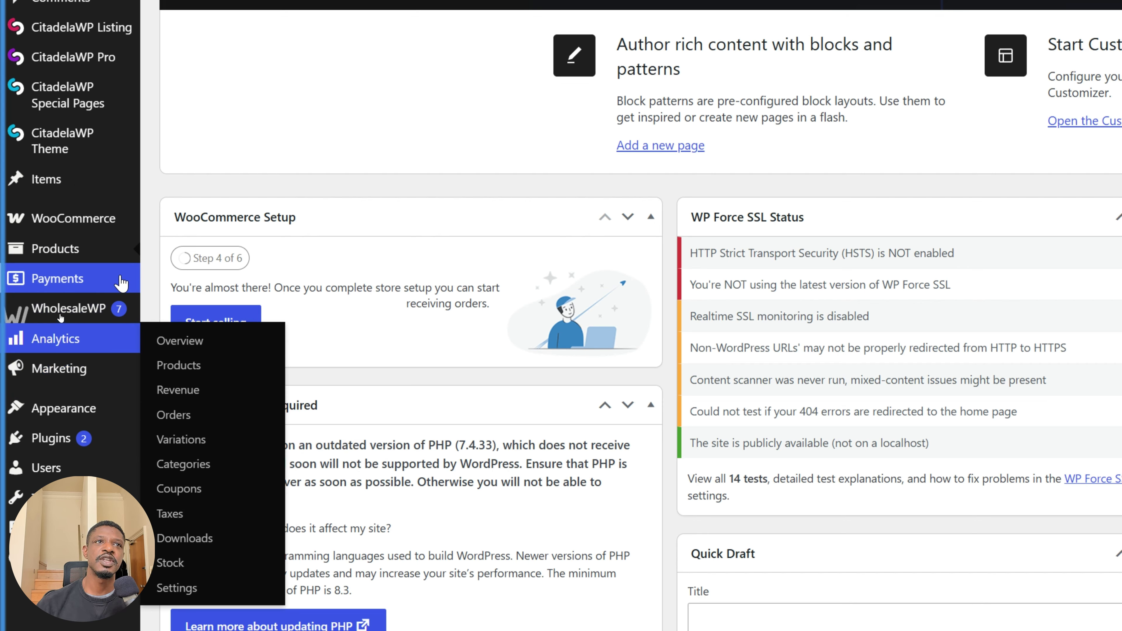
pyautogui.moveTo(58, 331)
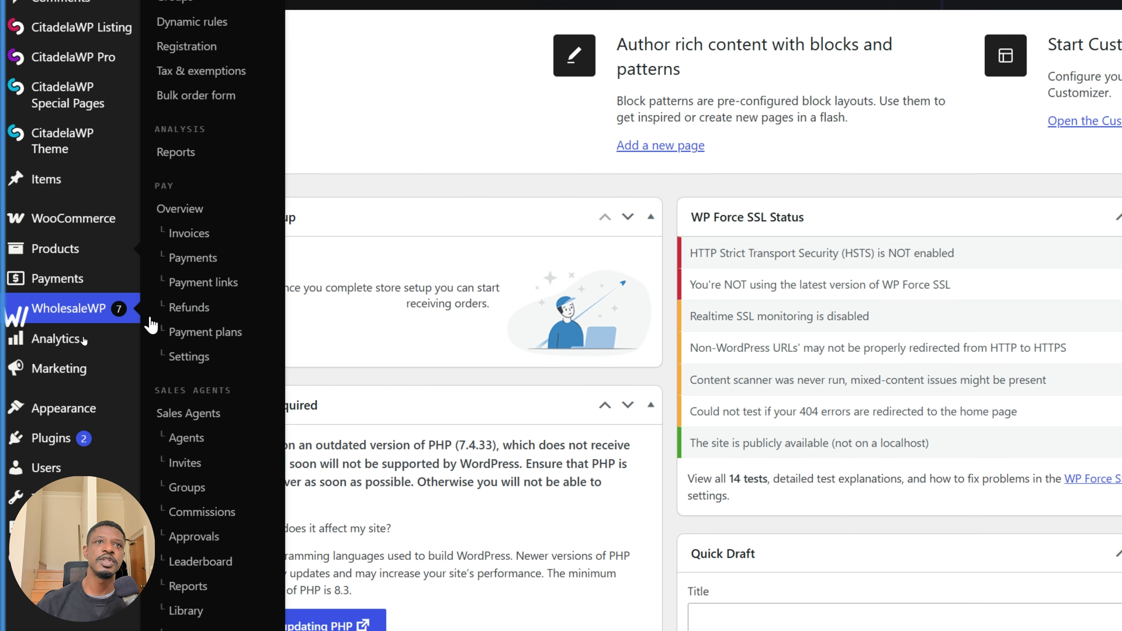
pyautogui.scroll(3, 233, 85)
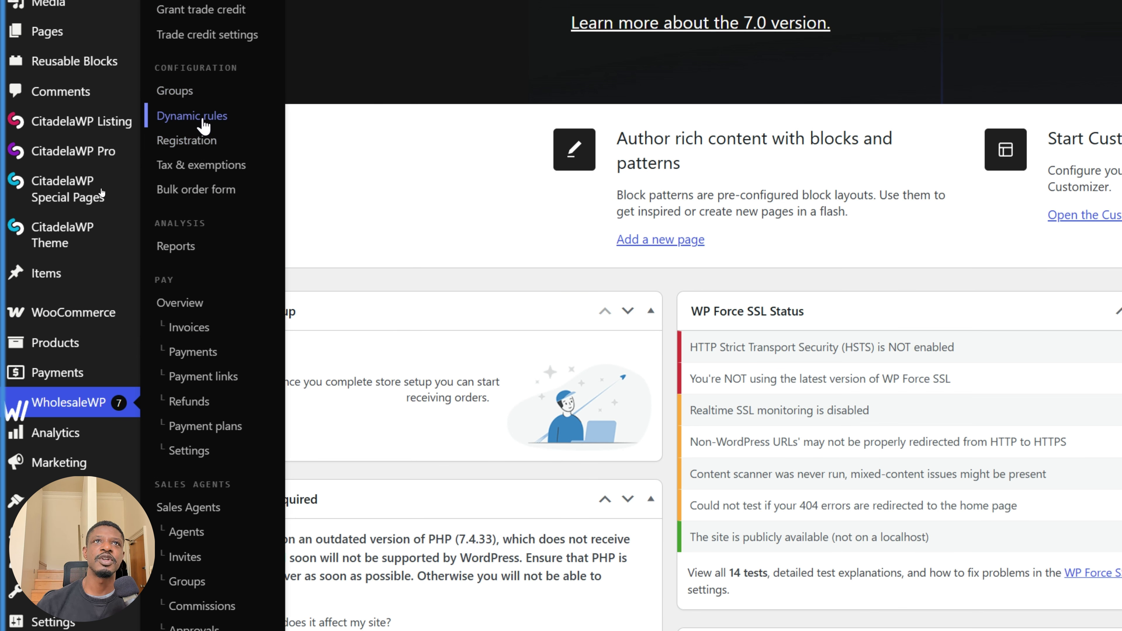
pyautogui.click(204, 117)
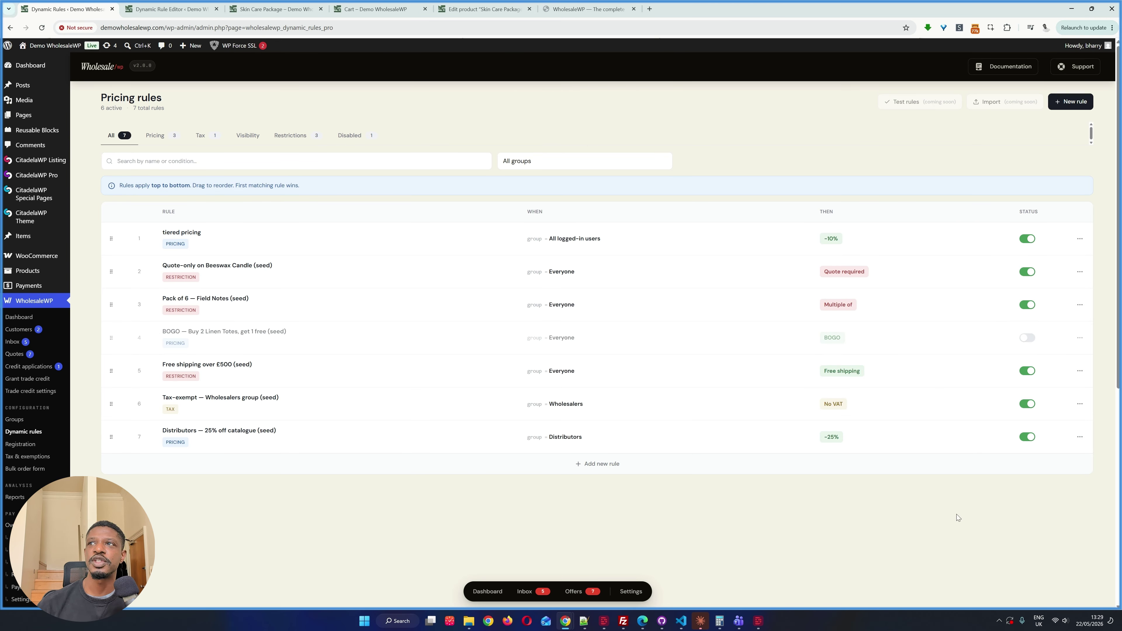
# Create a new pricing rule and set its rule type to Discount (Amount).
pyautogui.click(1071, 104)
pyautogui.click(478, 196)
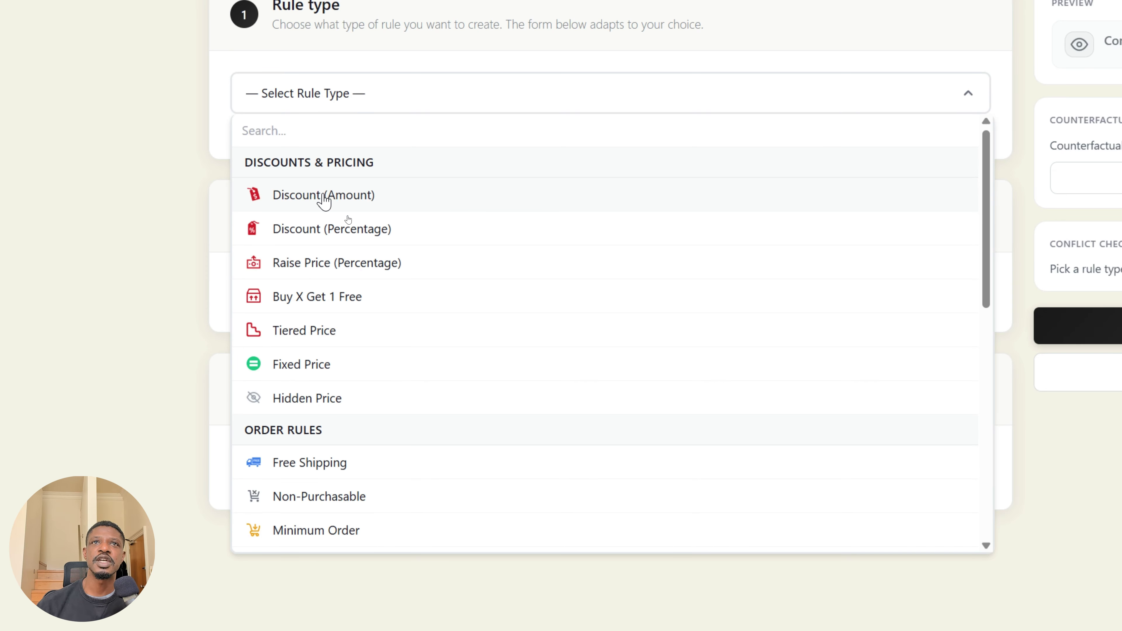
pyautogui.click(325, 201)
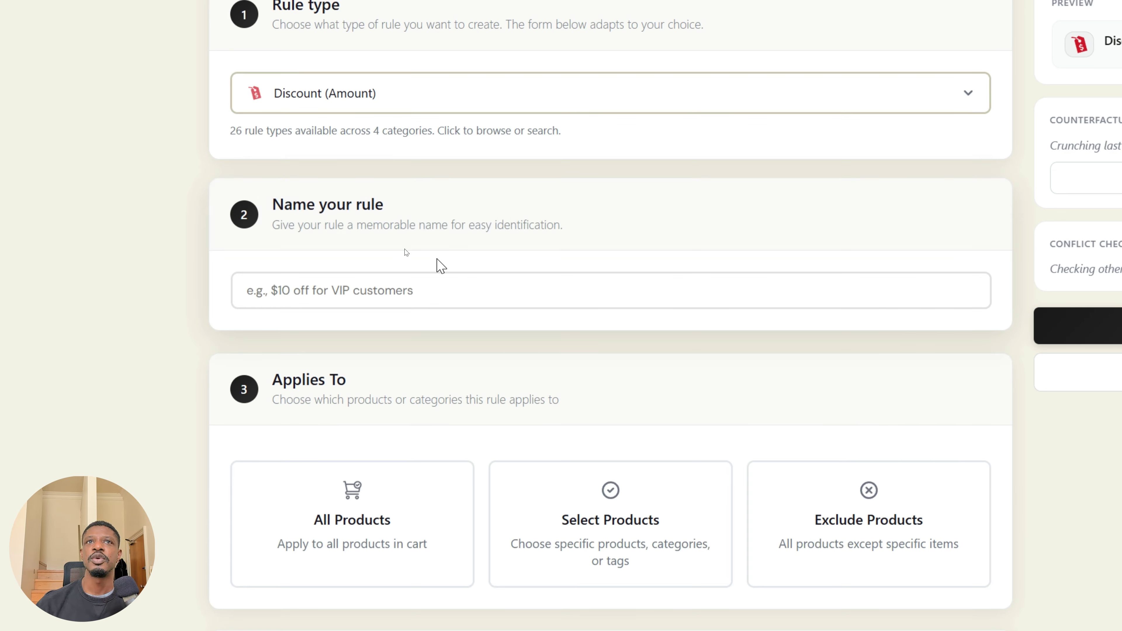
# Name the rule "$25 Off cart over $100".
pyautogui.click(405, 297)
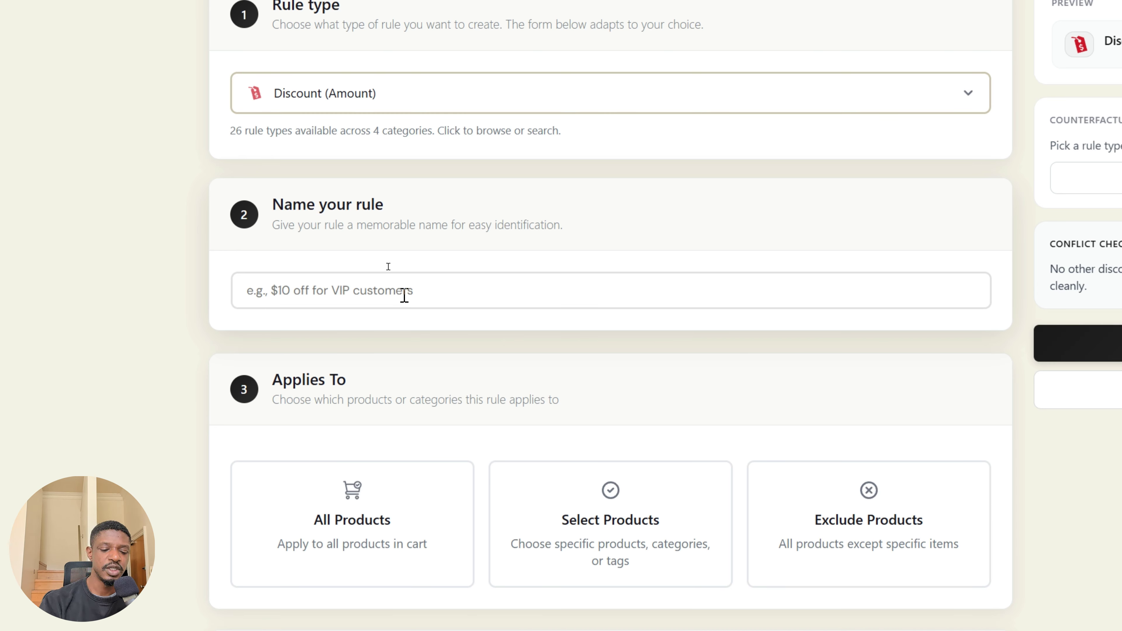
pyautogui.write('$')
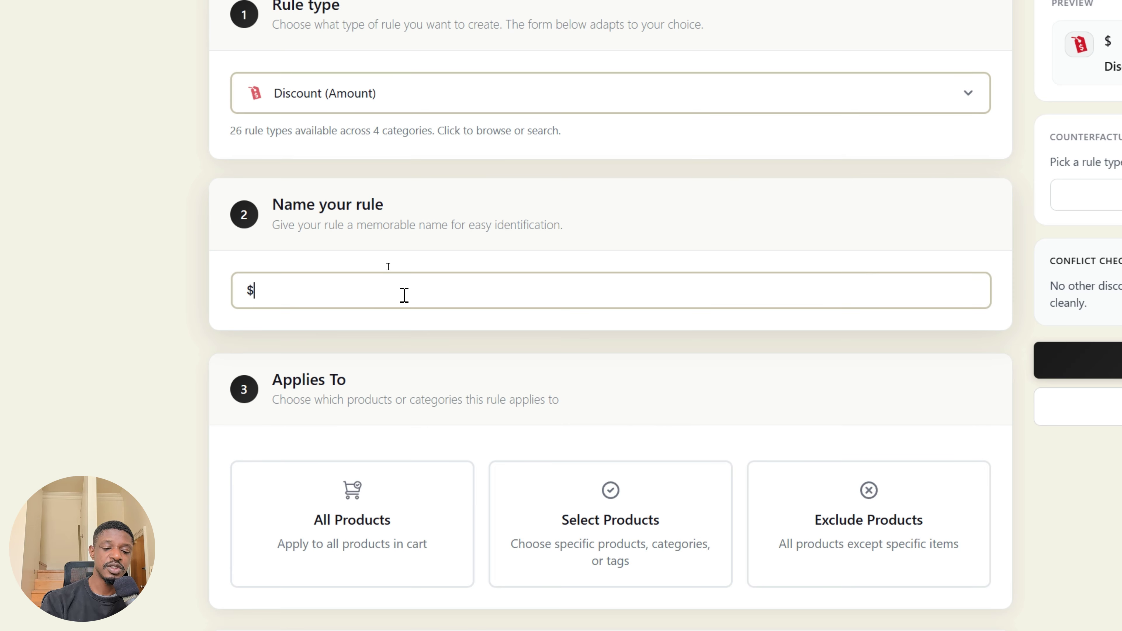
pyautogui.write('25')
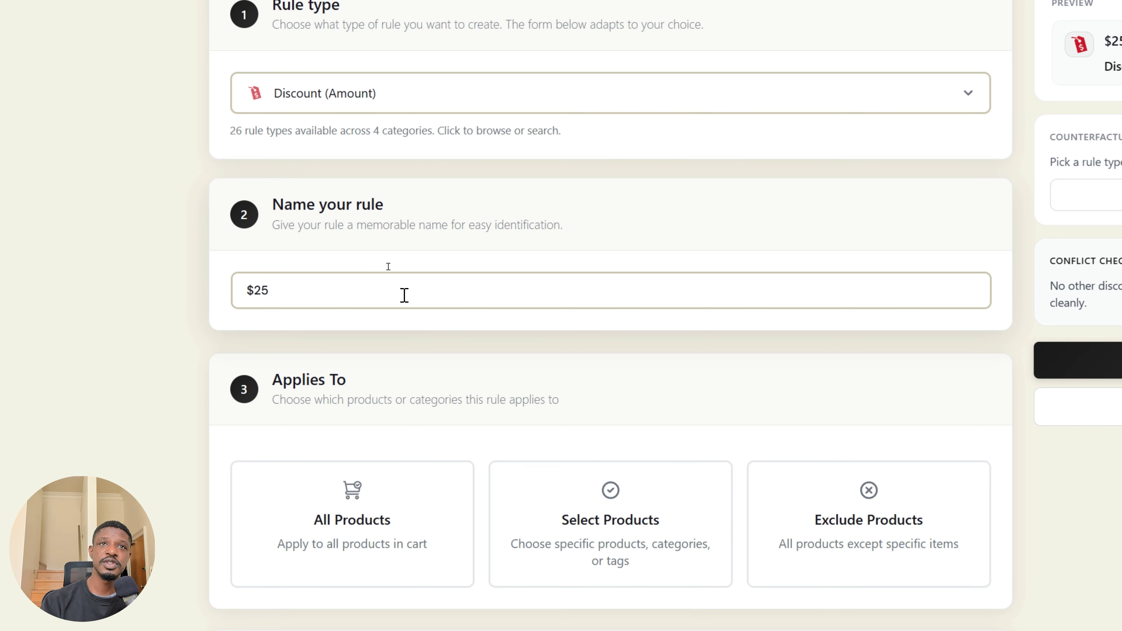
pyautogui.write(' O')
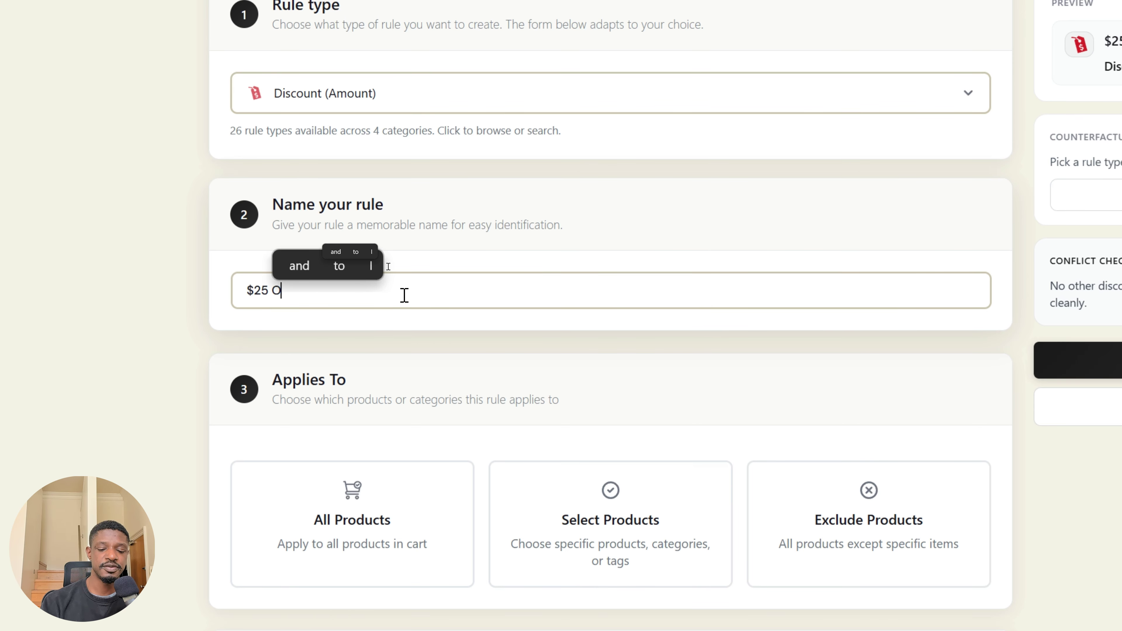
pyautogui.write('ff cart over $100')
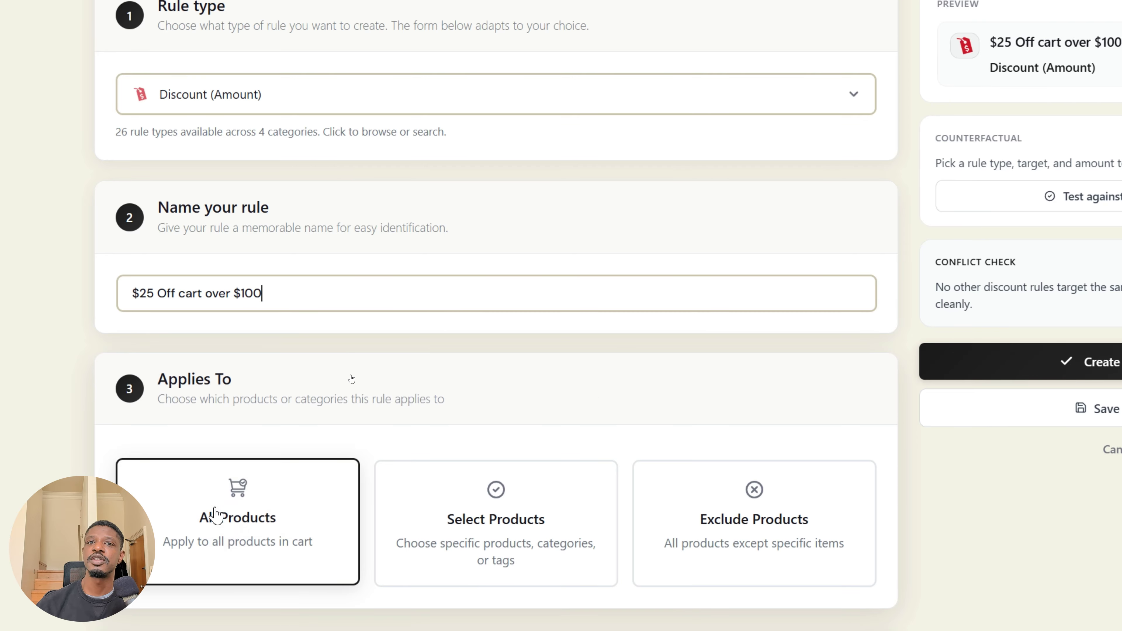
# Apply the rule to all products and set its customer group to all logged-in users.
pyautogui.click(215, 515)
pyautogui.scroll(-5, 265, 506)
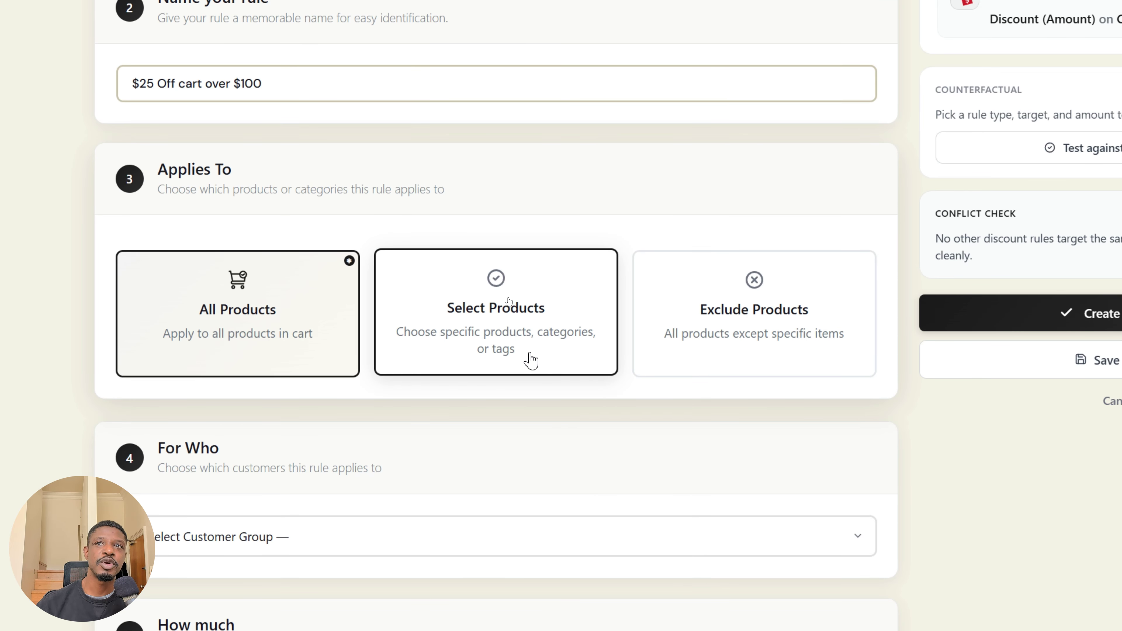
pyautogui.scroll(-4, 530, 360)
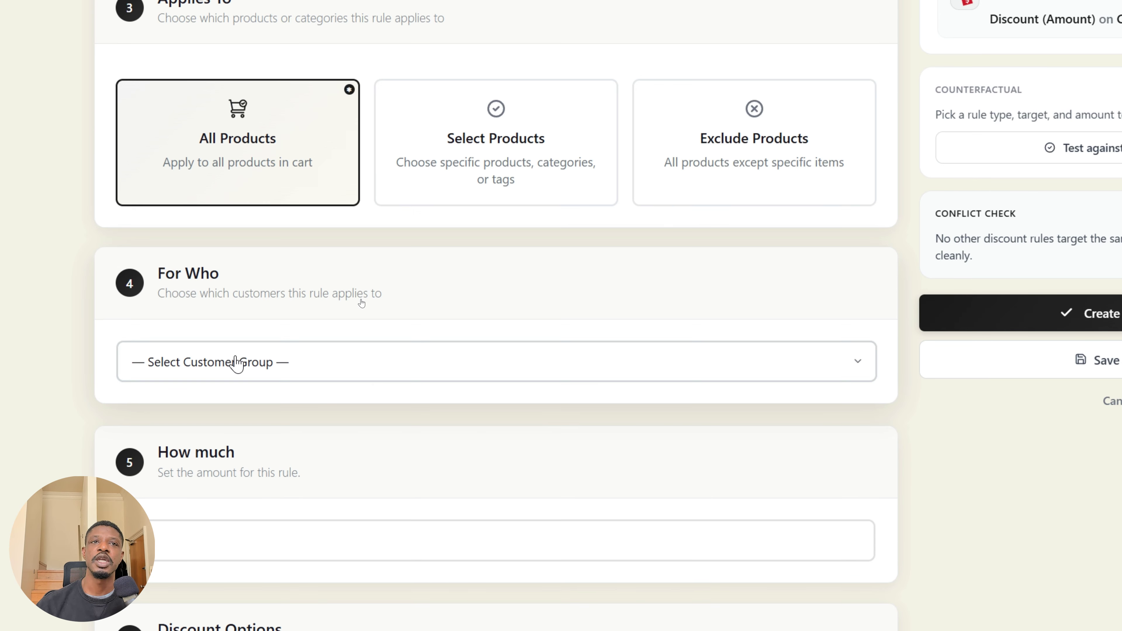
pyautogui.click(395, 365)
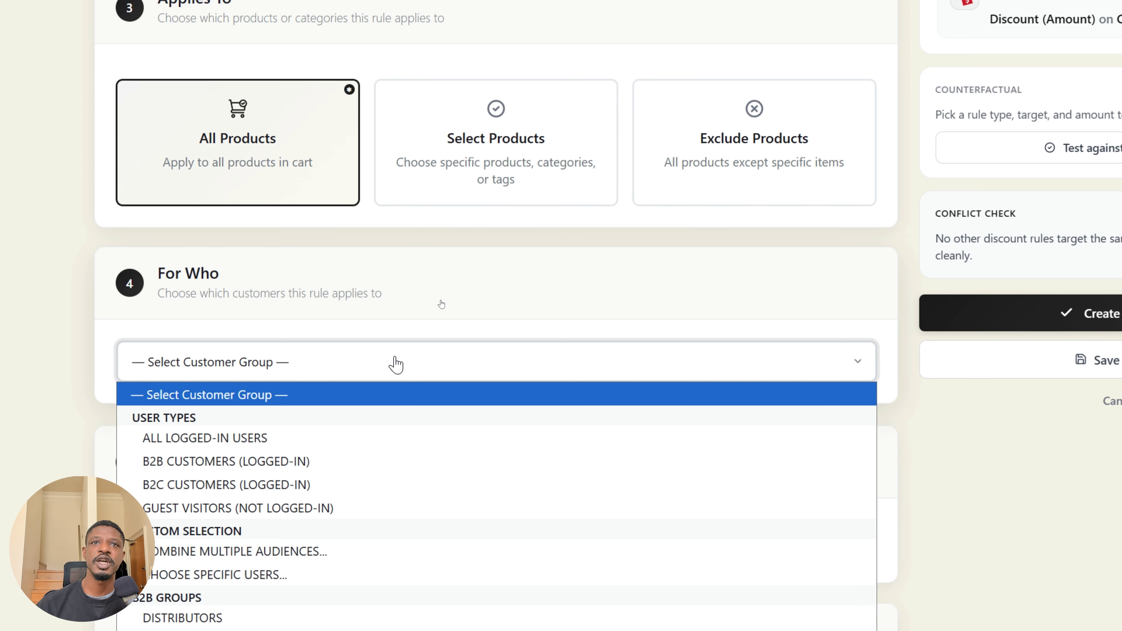
pyautogui.click(250, 440)
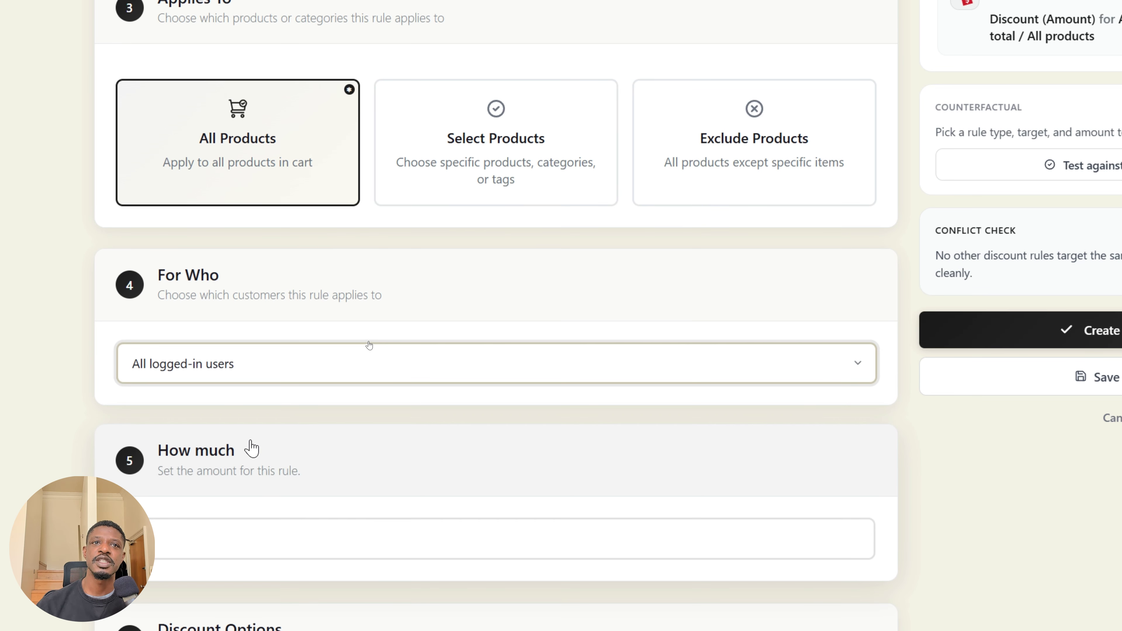
pyautogui.click(309, 356)
pyautogui.click(309, 356)
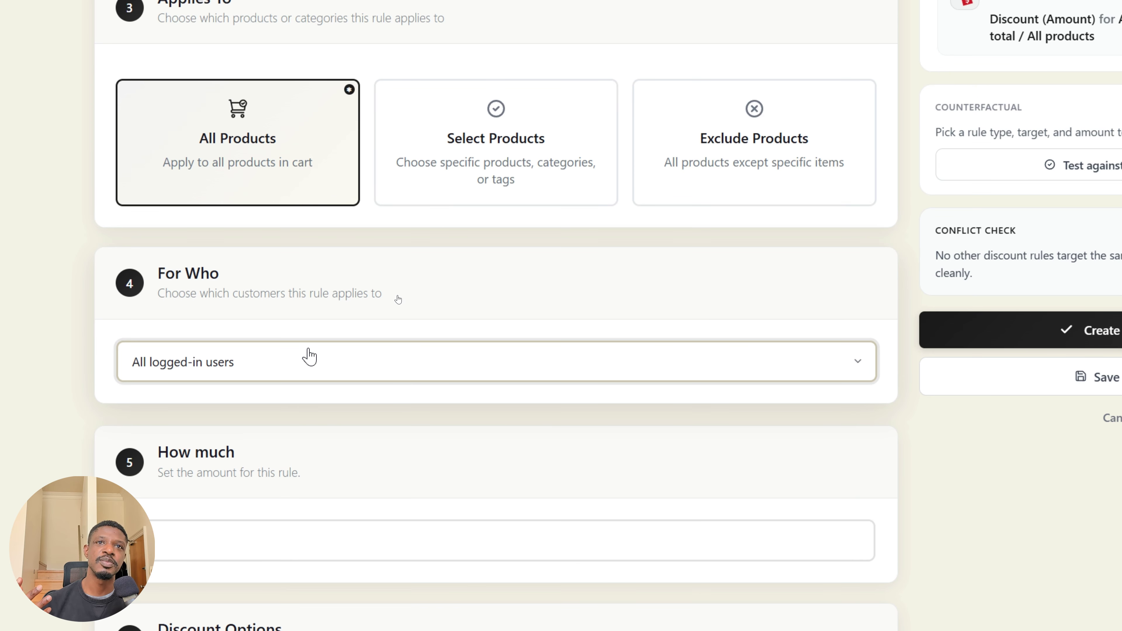
pyautogui.scroll(4, 403, 516)
pyautogui.scroll(-4, 403, 516)
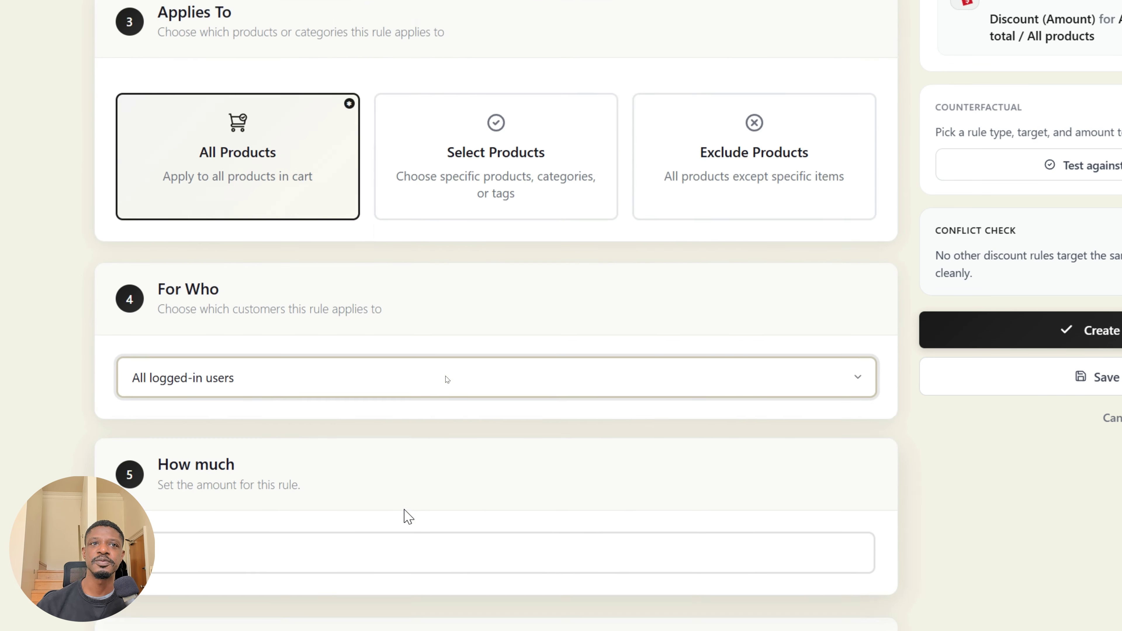
# Set the rule's discount amount to 25 and its display name to "Summer Sale".
pyautogui.scroll(-6, 408, 516)
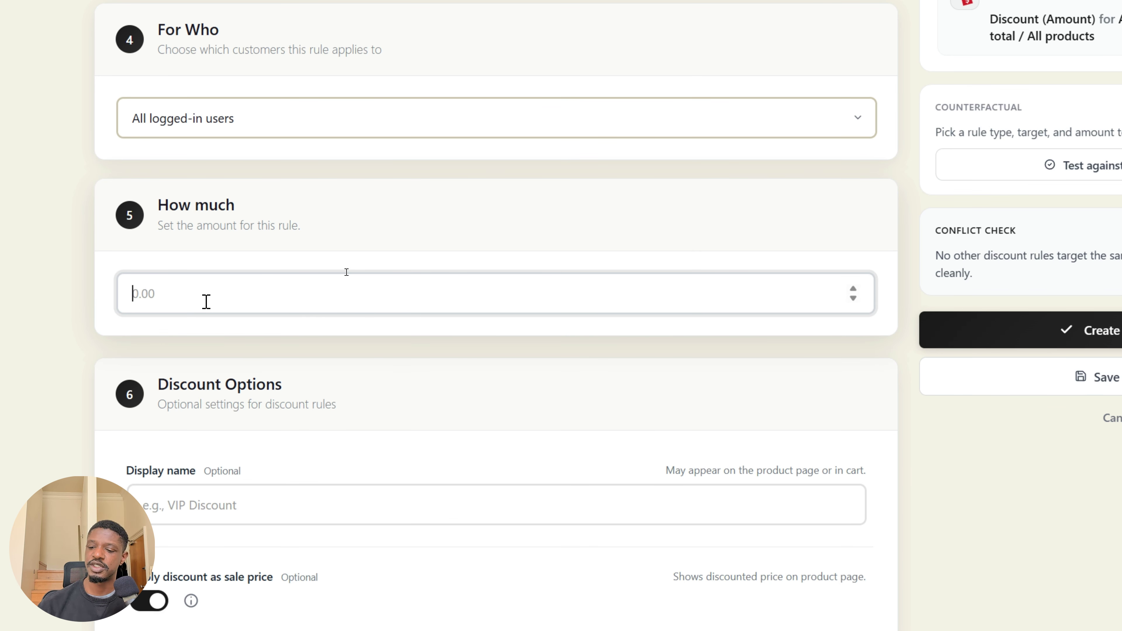
pyautogui.write('25')
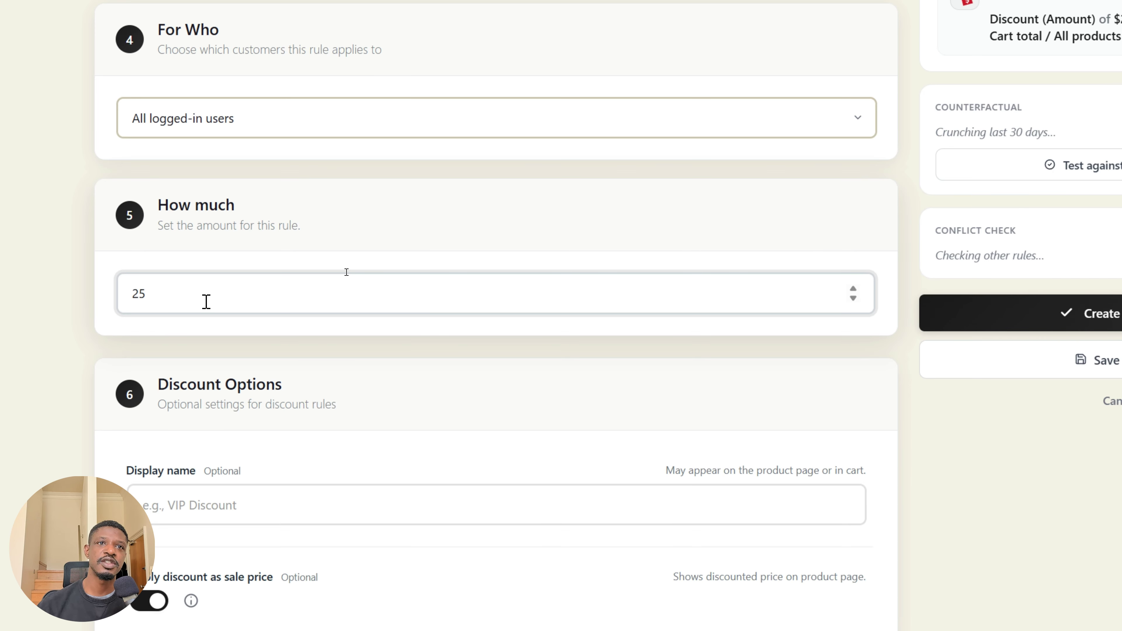
pyautogui.scroll(-1, 221, 321)
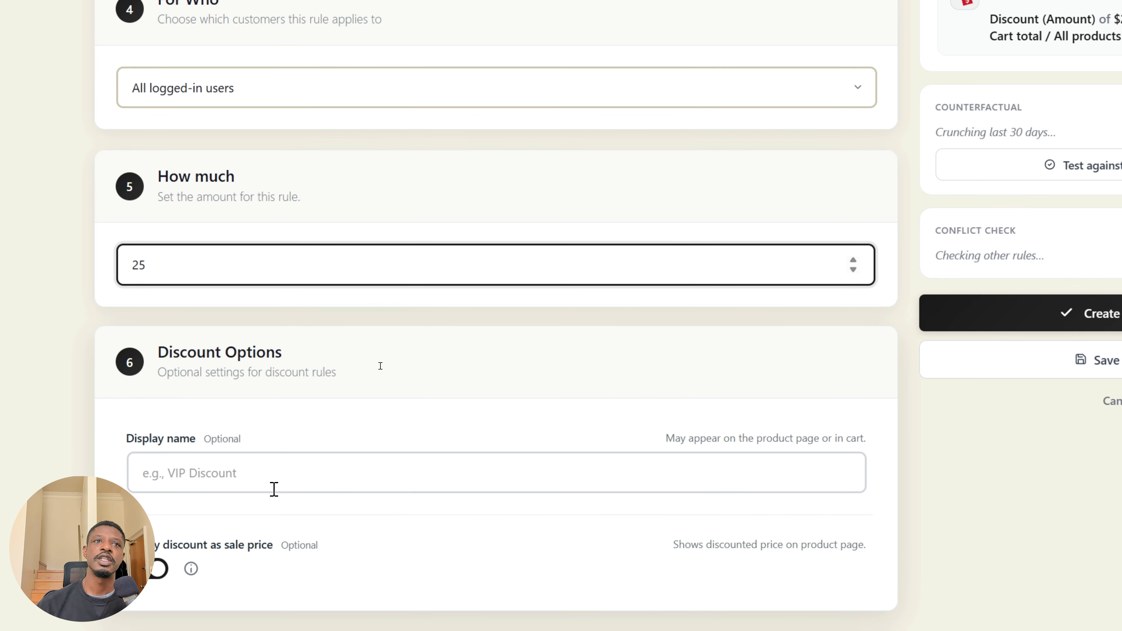
pyautogui.click(274, 471)
pyautogui.write('Summer Sale')
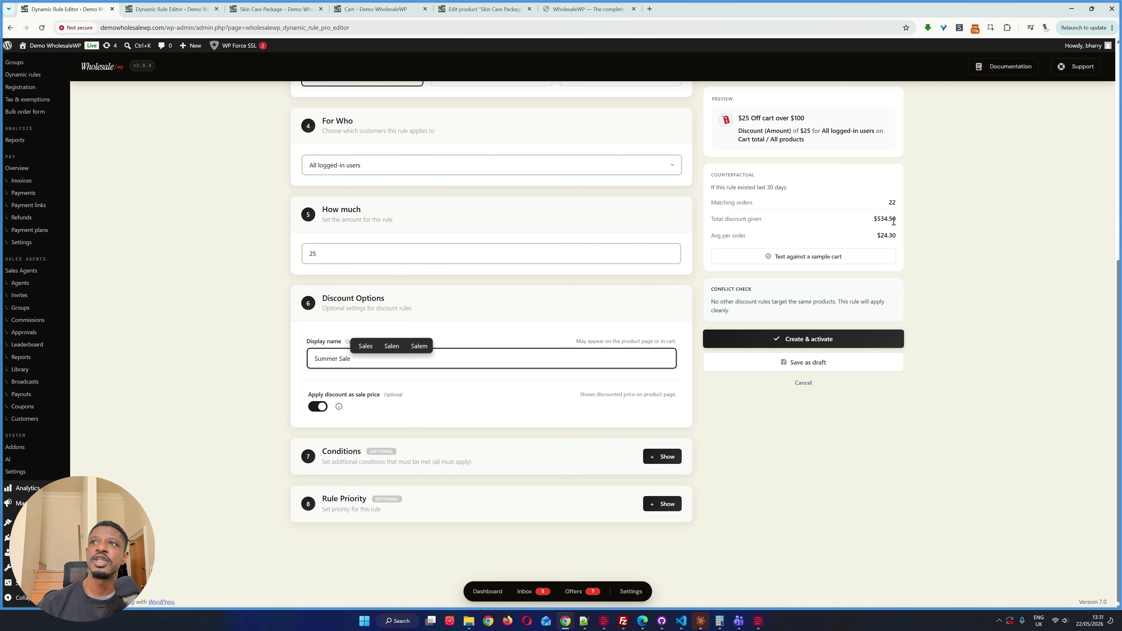
# Check the rule's estimated total discount for the last 30 days, and create and activate the rule.
pyautogui.moveTo(896, 218); pyautogui.dragTo(890, 219)
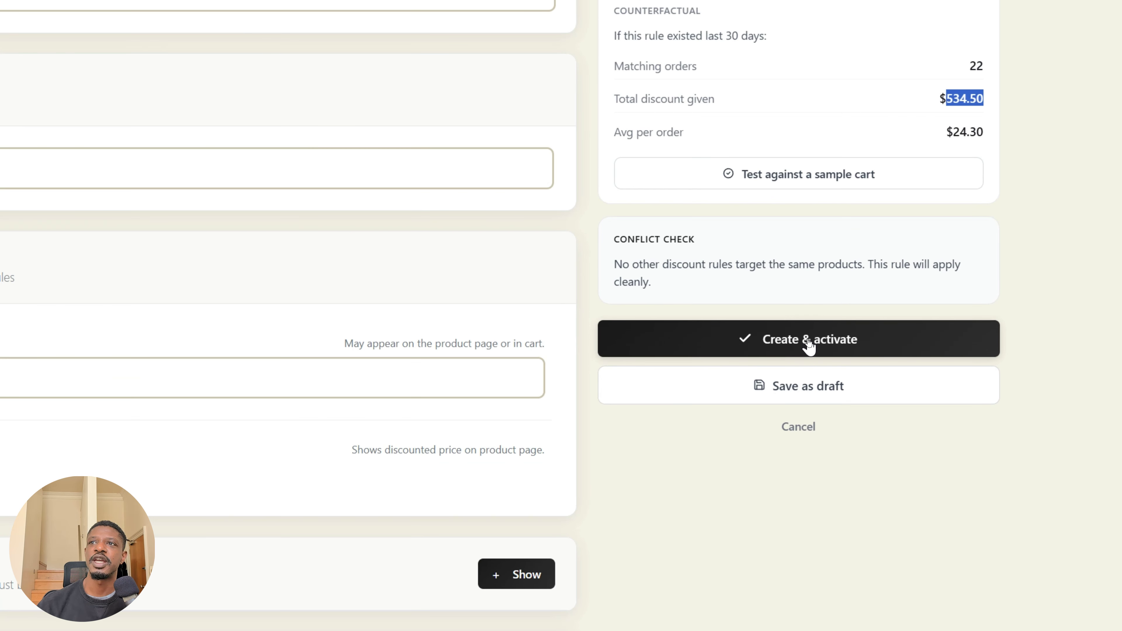
pyautogui.click(808, 339)
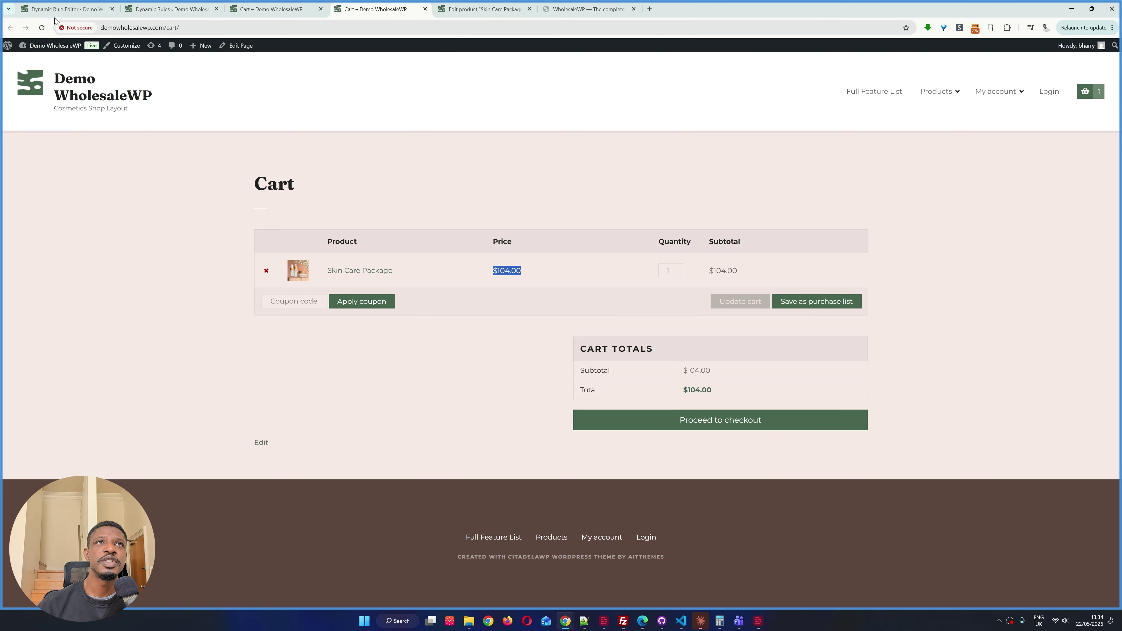
# Return from the cart to the rule editor, turn off applying the discount as sale price, and update the rule.
pyautogui.click(67, 9)
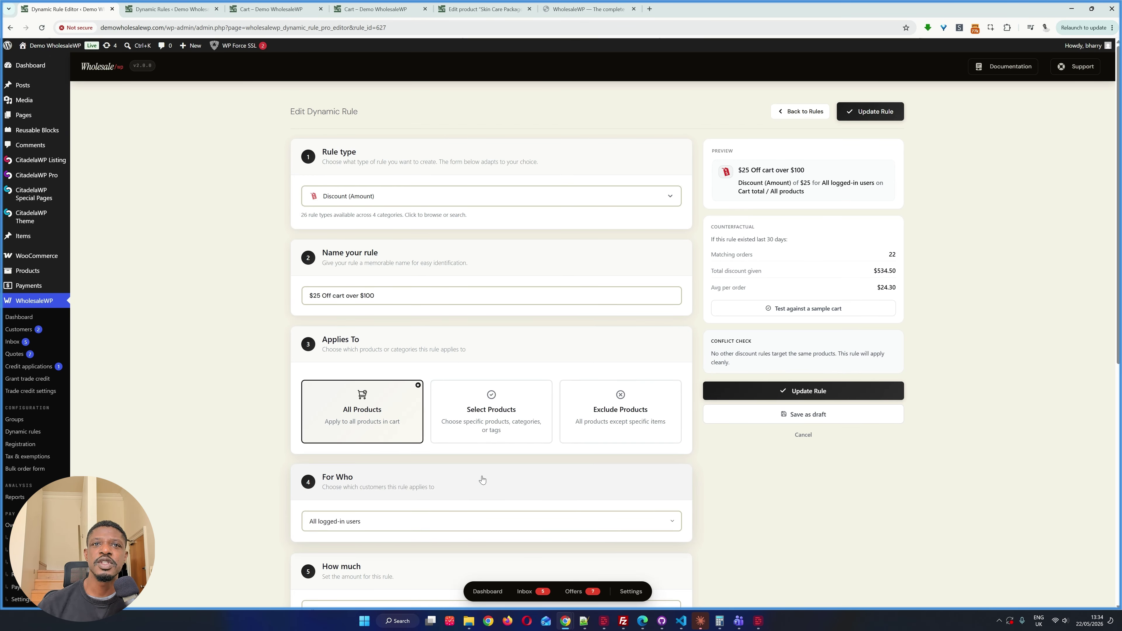
pyautogui.scroll(-6, 481, 480)
pyautogui.click(319, 404)
pyautogui.click(752, 339)
pyautogui.scroll(2, 415, 233)
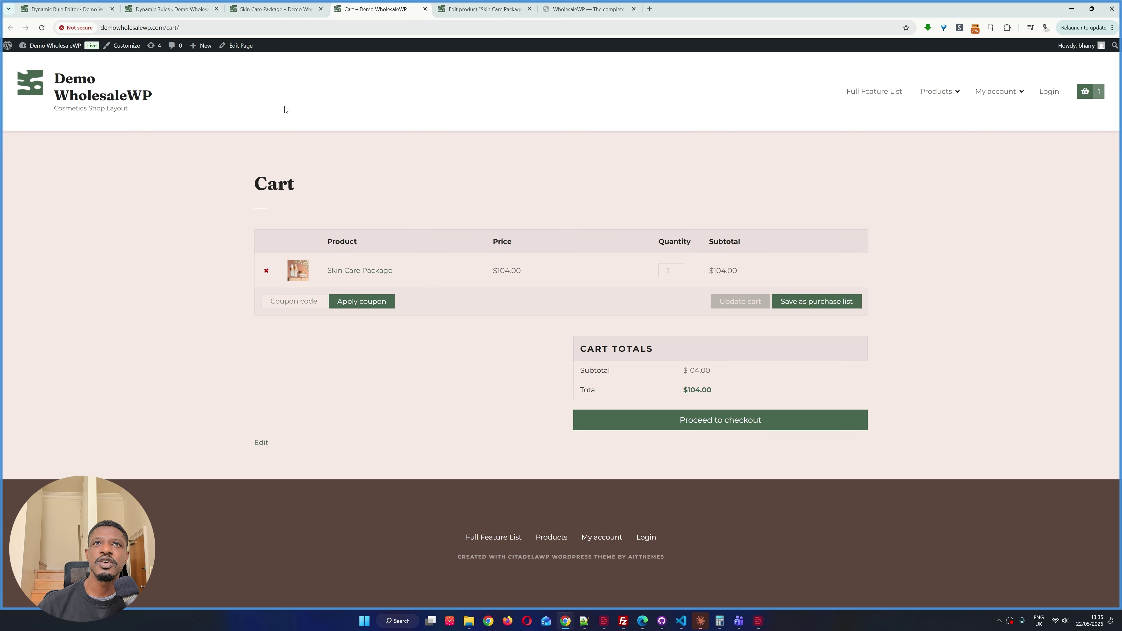
# Examine the Skin Care Package product page's sale badge and price, and compare them with the rule's display name and settings.
pyautogui.click(274, 9)
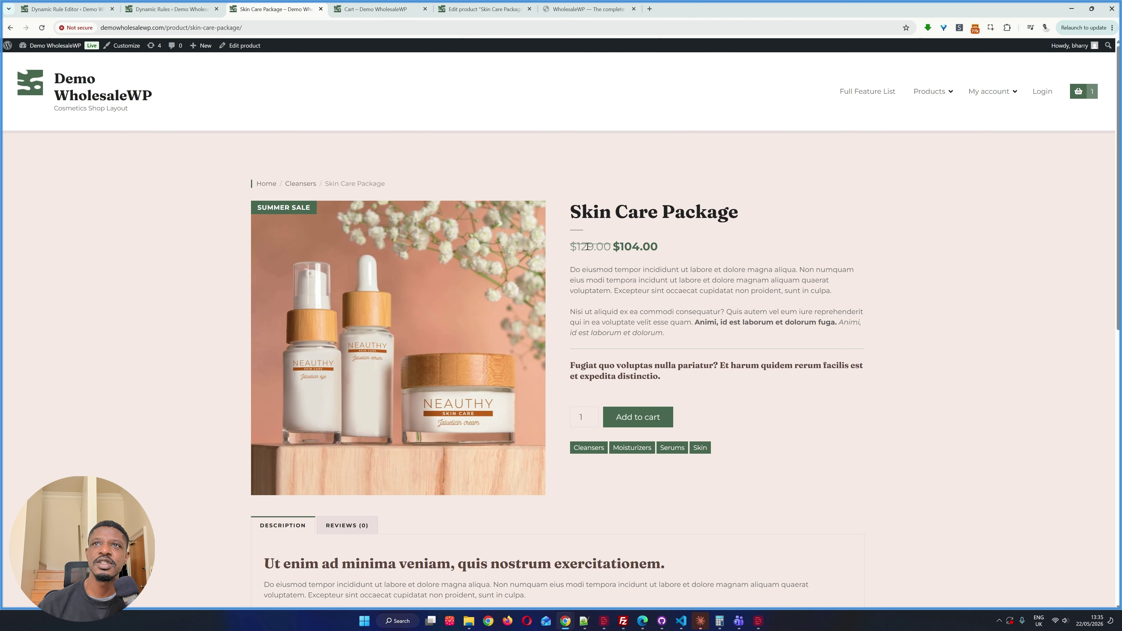
pyautogui.hotkey('ctrl', '1')
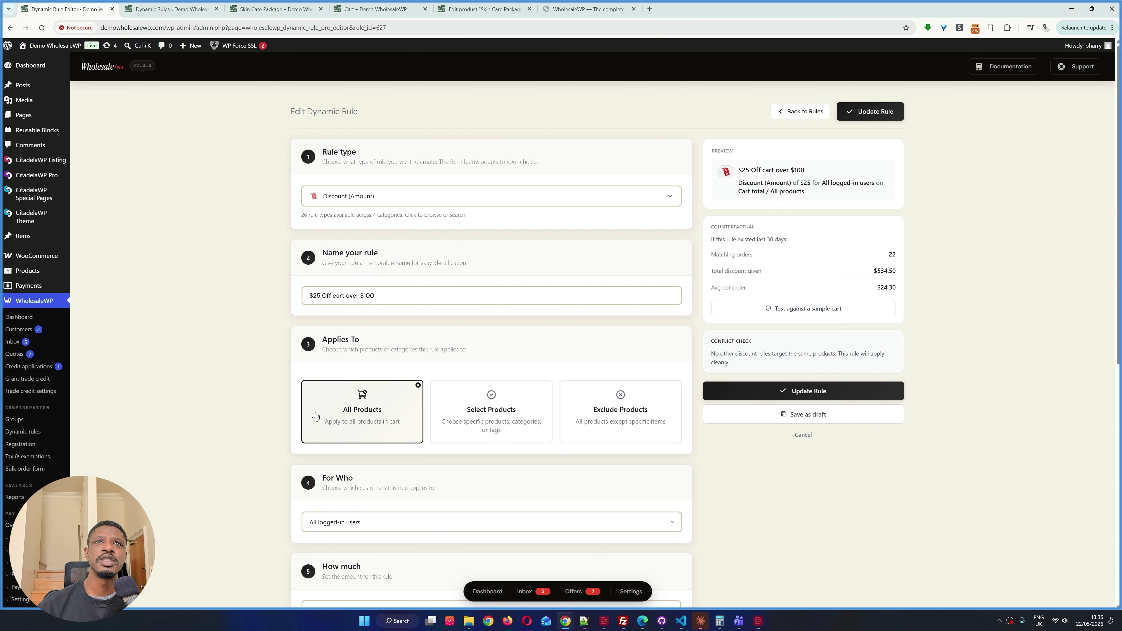
pyautogui.scroll(-5, 385, 487)
pyautogui.moveTo(353, 413); pyautogui.dragTo(298, 410)
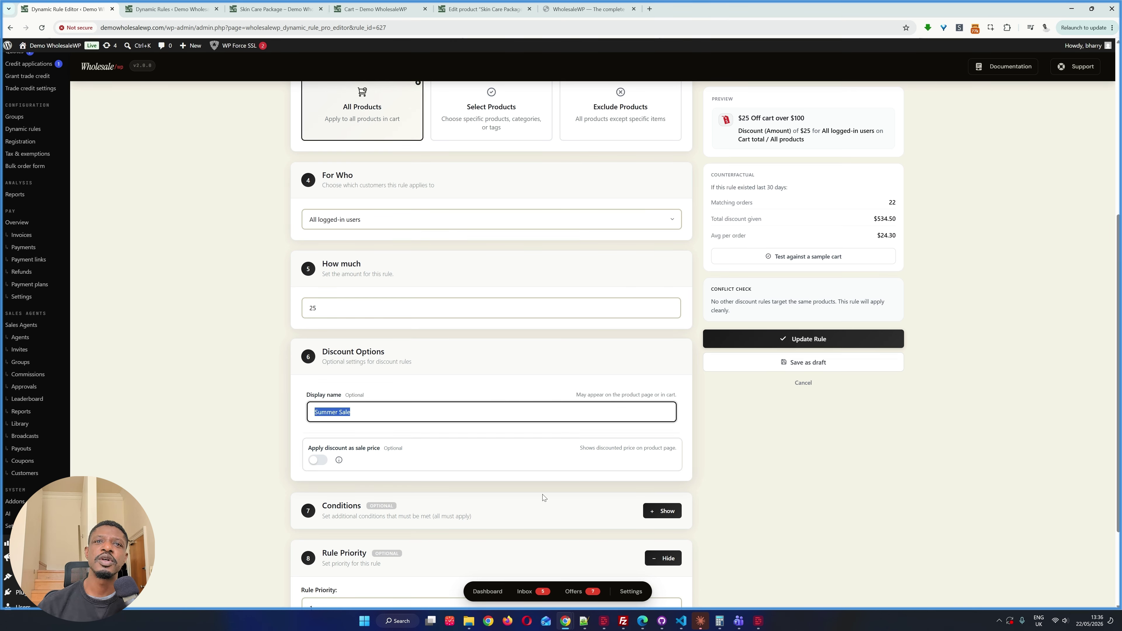
pyautogui.scroll(5, 671, 570)
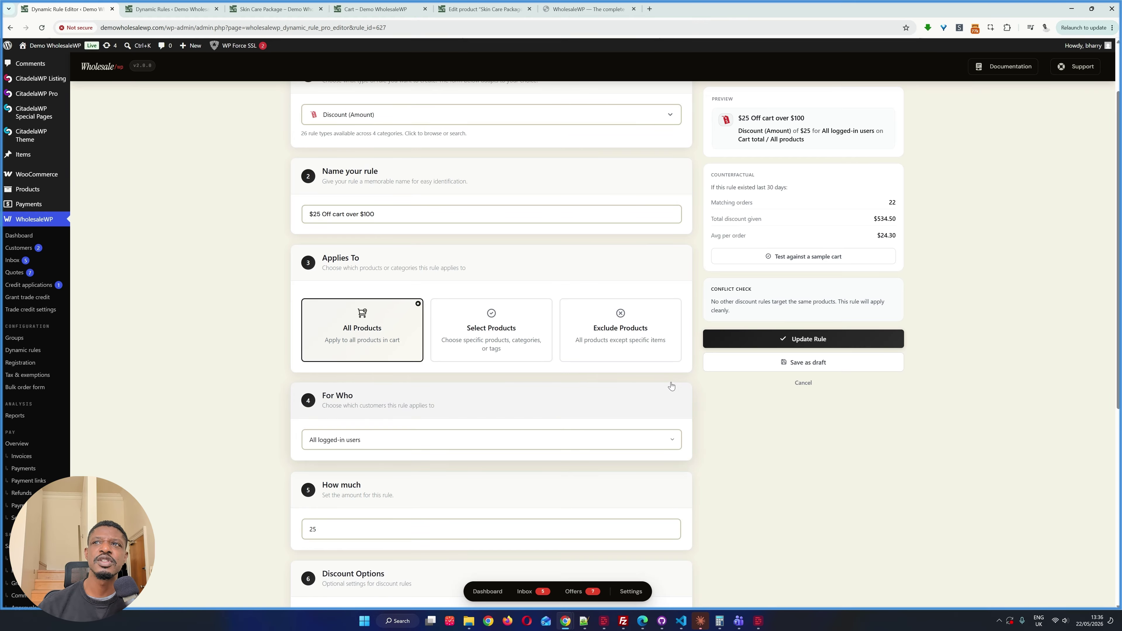
pyautogui.scroll(2, 671, 392)
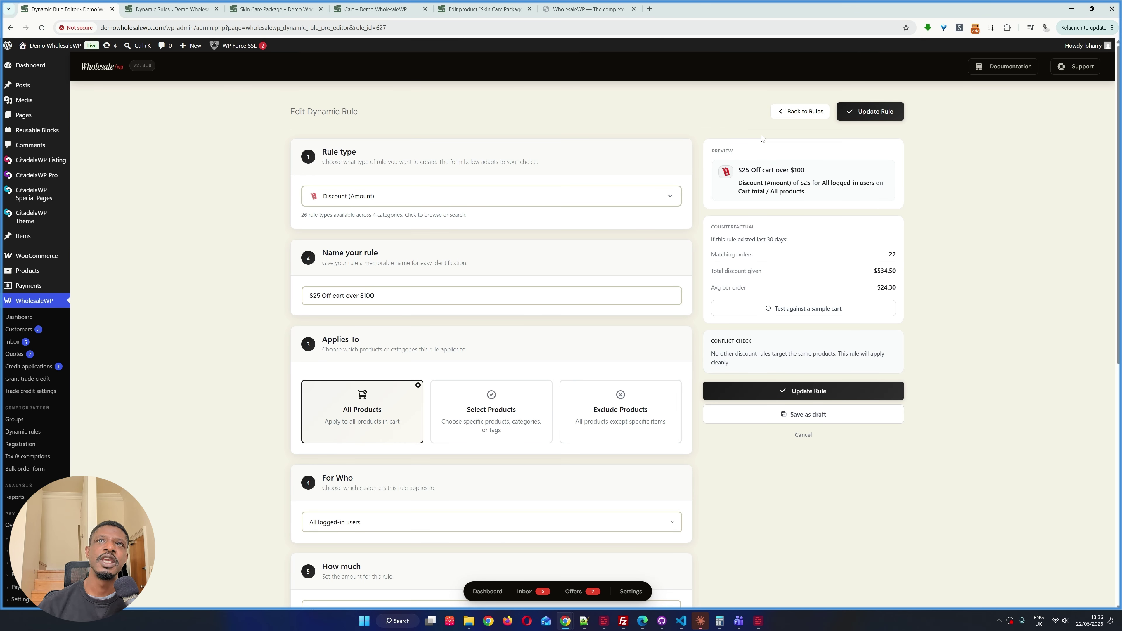